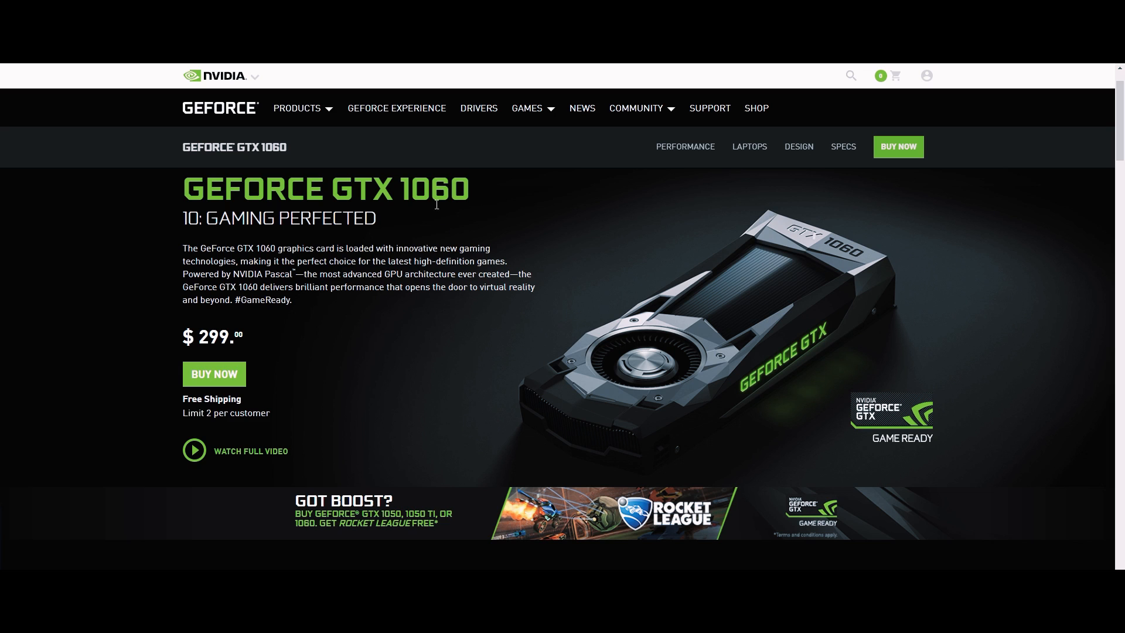
- Highlight the GEFORCE GTX 1060 headline on the graphics card page
drag(423, 188, 454, 186)
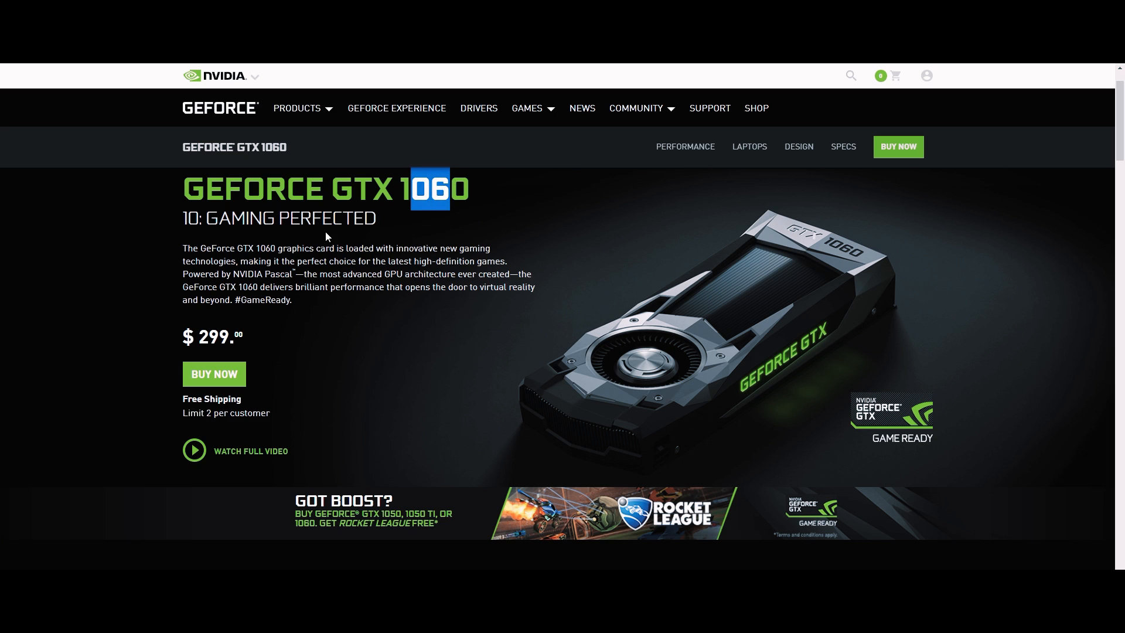
drag(422, 195, 467, 191)
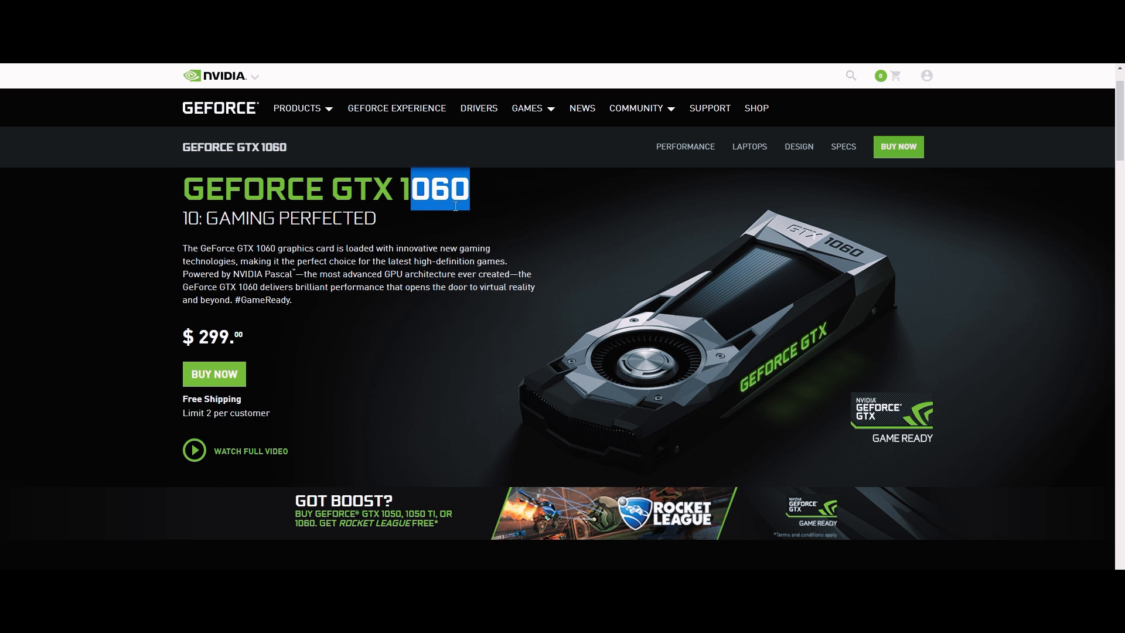
click(194, 190)
drag(194, 191, 472, 194)
click(450, 208)
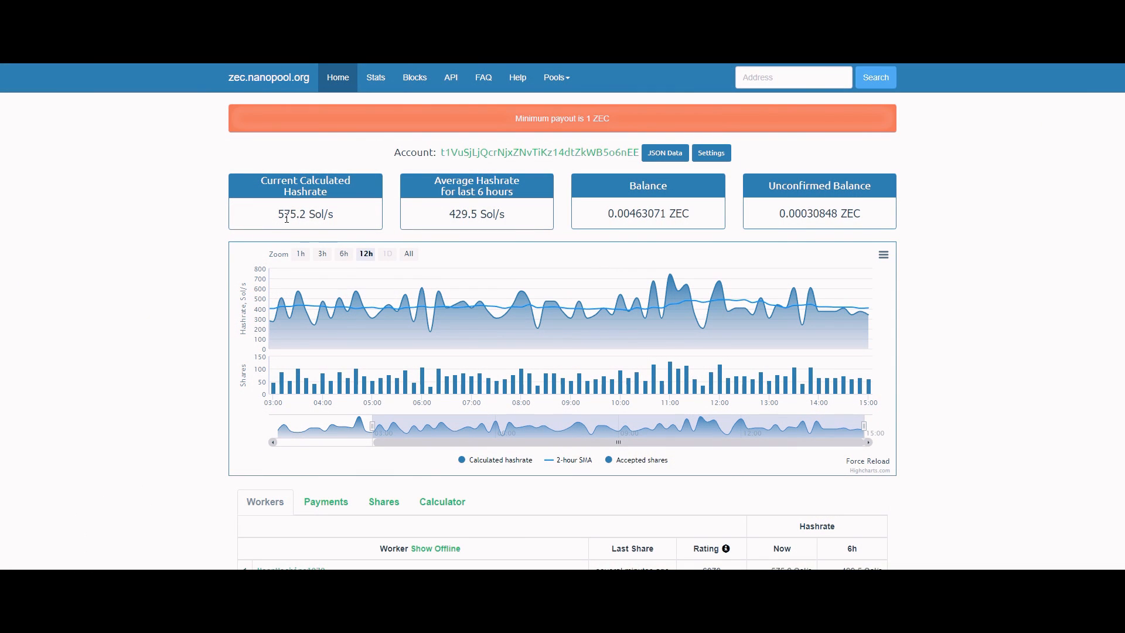
- Highlight the current hashrate, the 429.5 Sol/s 6-hour average, and the balance and unconfirmed balance values
drag(278, 214, 359, 210)
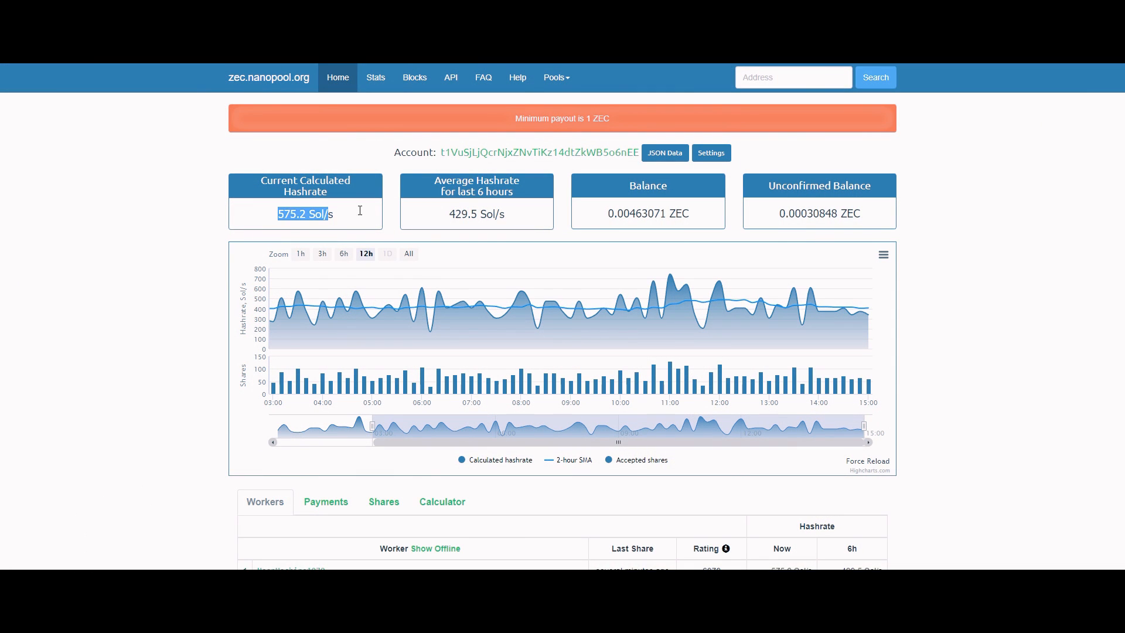
click(227, 223)
mouse_move(429, 219)
drag(449, 214, 525, 215)
click(475, 195)
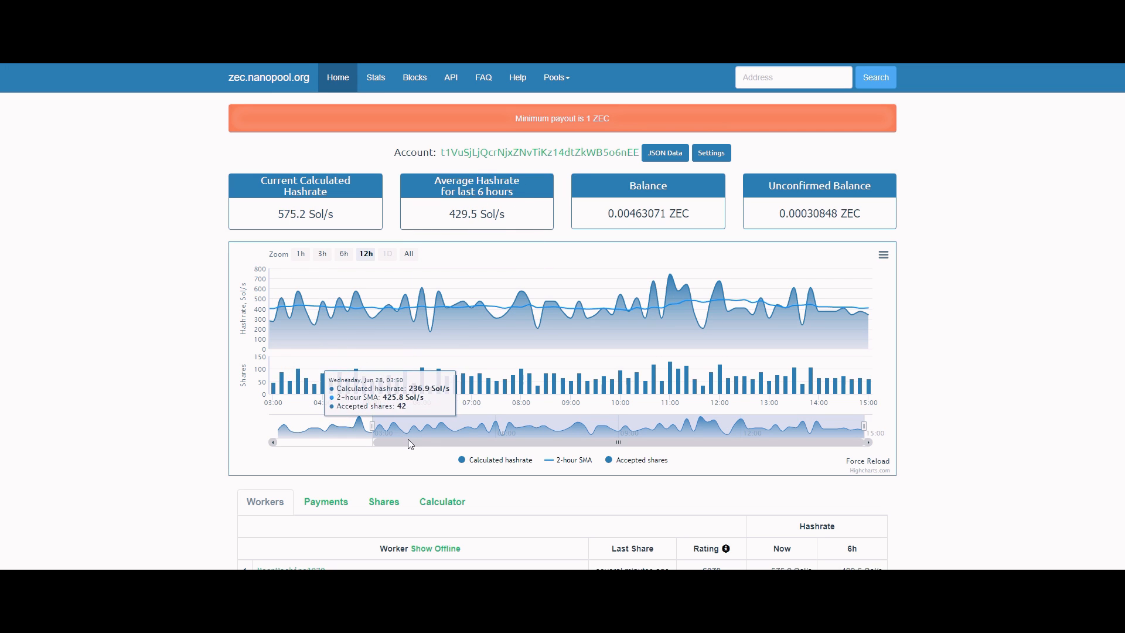
drag(410, 444, 554, 460)
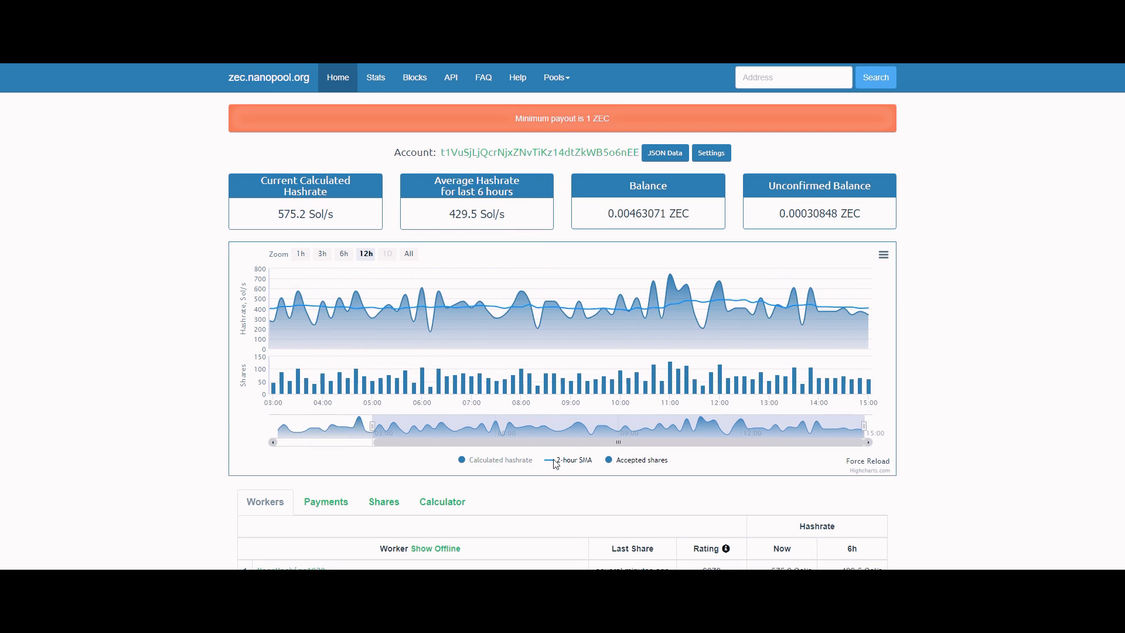
drag(412, 453, 557, 464)
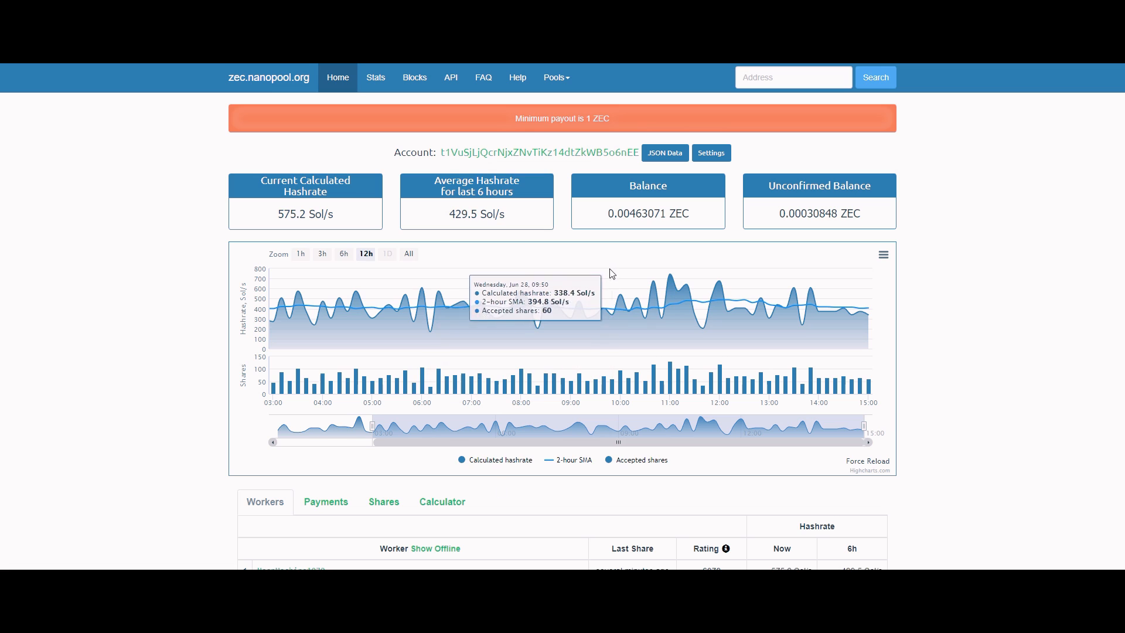
drag(626, 218, 689, 214)
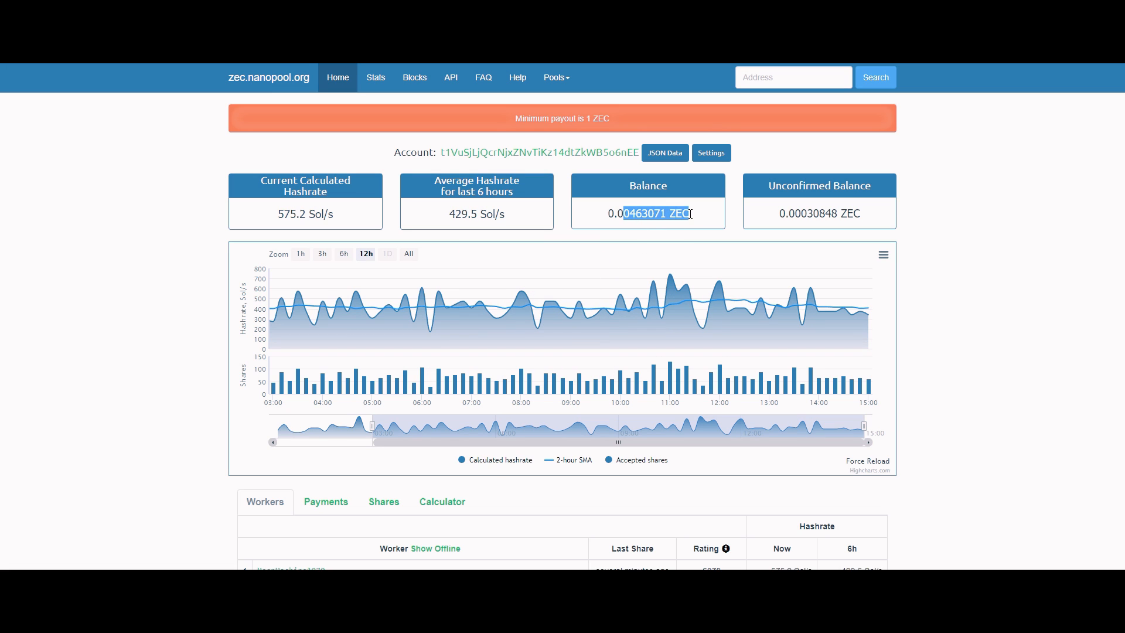
click(801, 214)
drag(801, 214, 853, 215)
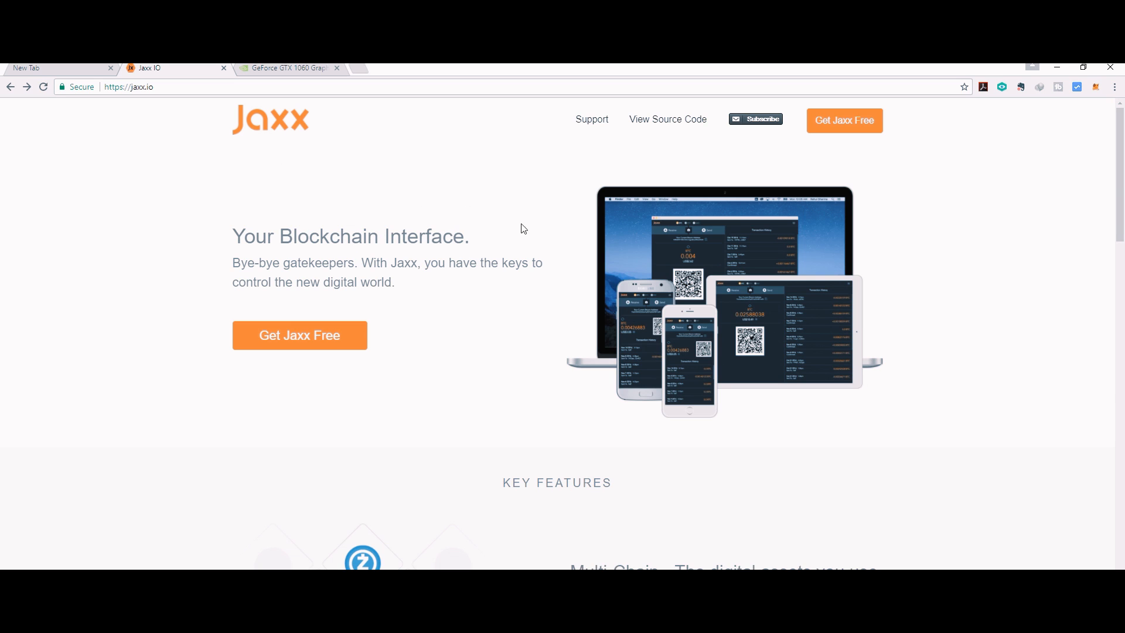
- On the Jaxx site, go to the download page and get the Windows desktop version
drag(267, 234, 412, 262)
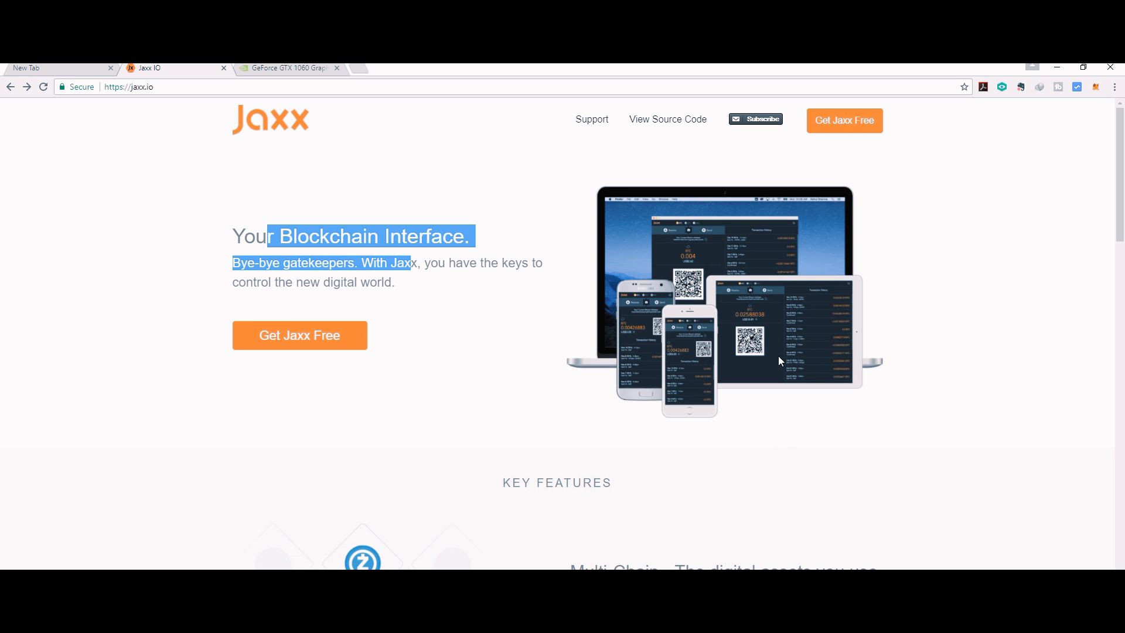
scroll(740, 354, down, 3)
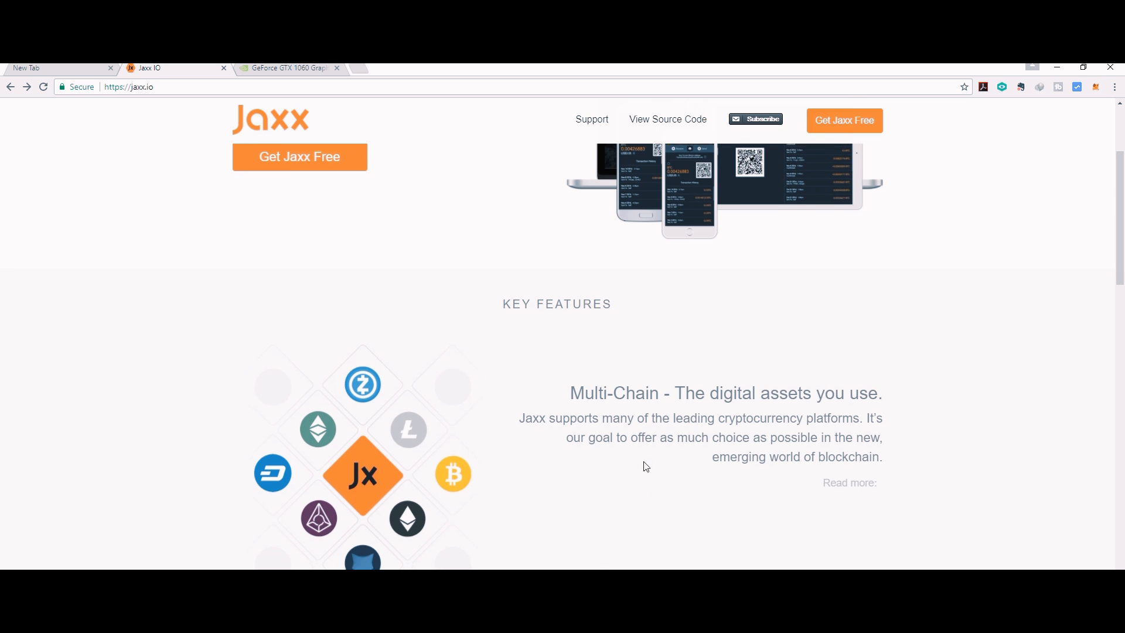
scroll(586, 422, up, 1)
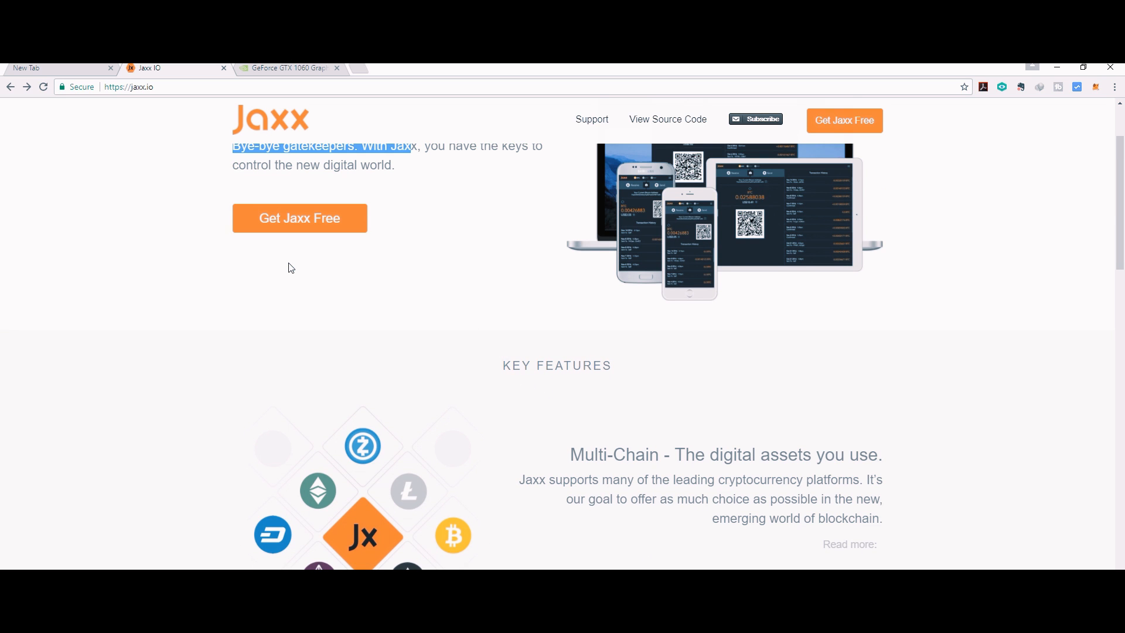
click(306, 226)
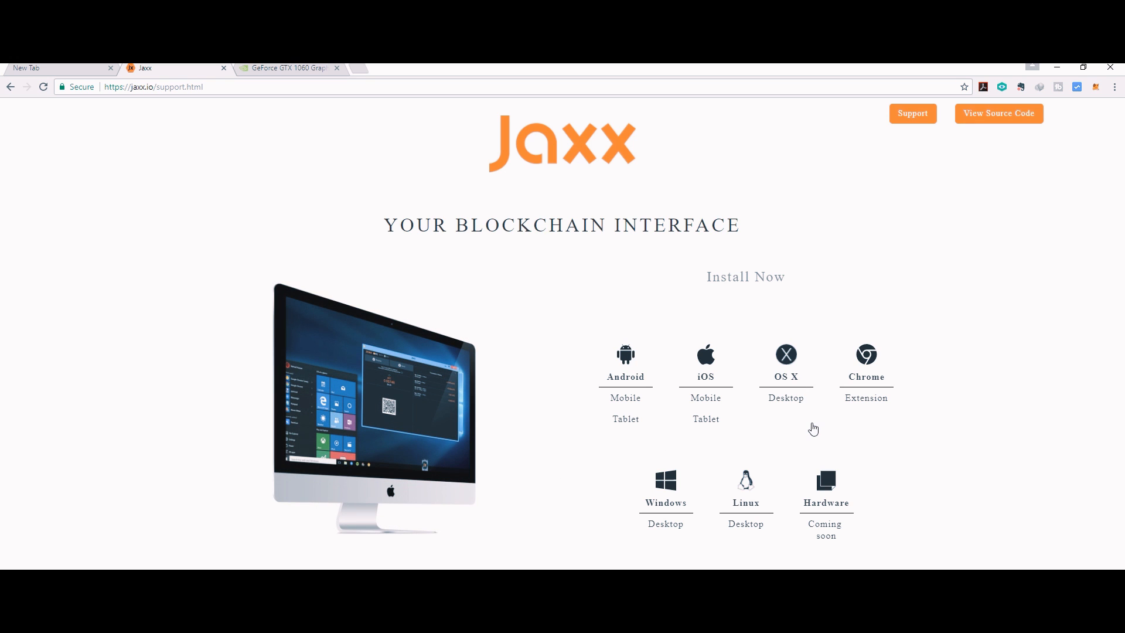
click(674, 495)
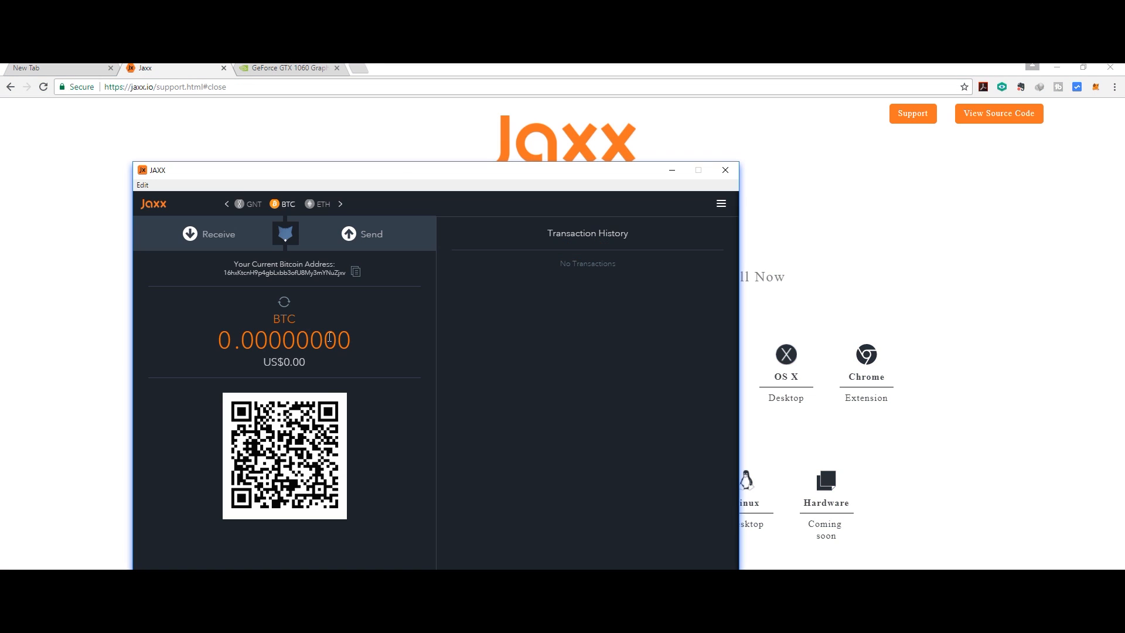
- Advance the coin carousel to ZEC, switch to it, and copy the ZCash receiving address
click(340, 205)
click(340, 204)
click(340, 204)
click(341, 206)
click(286, 206)
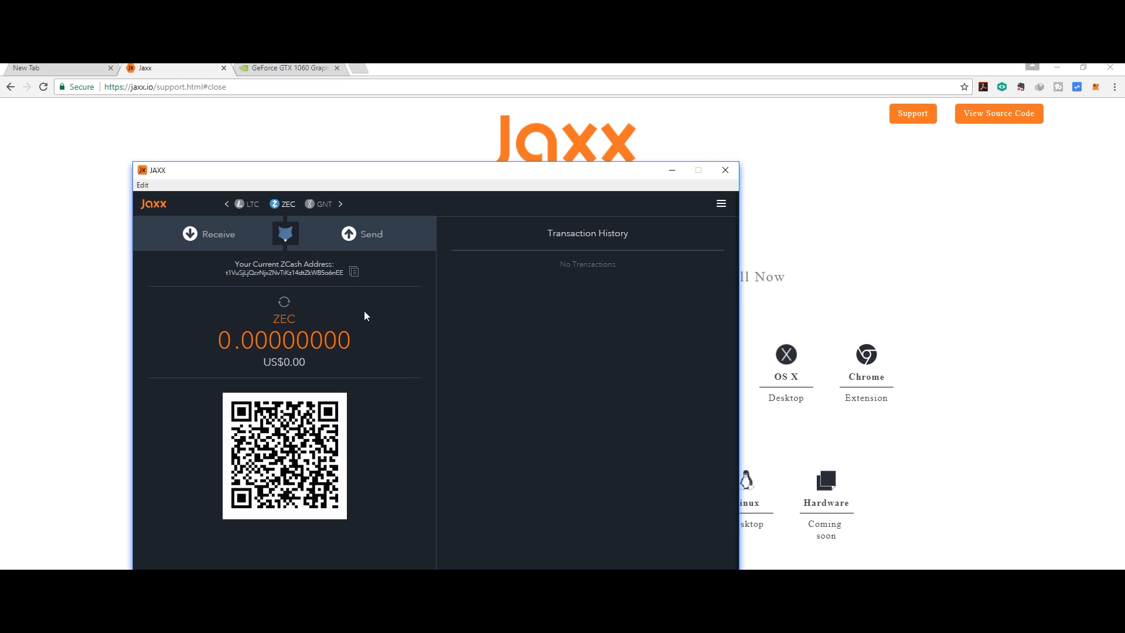
click(354, 273)
drag(234, 273, 327, 275)
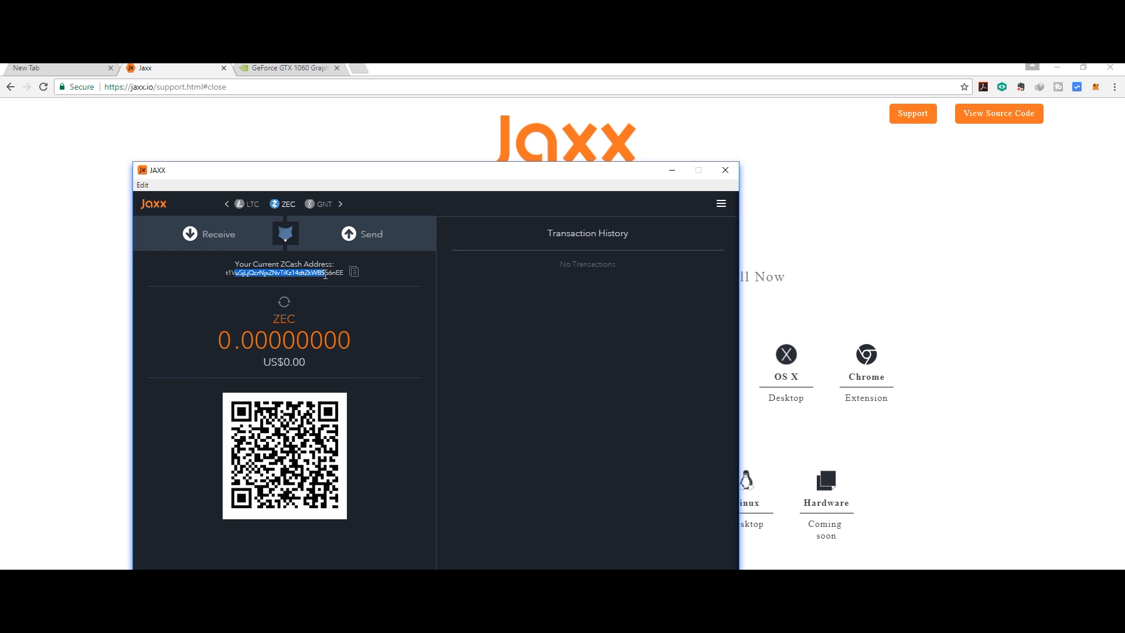
drag(303, 274, 225, 274)
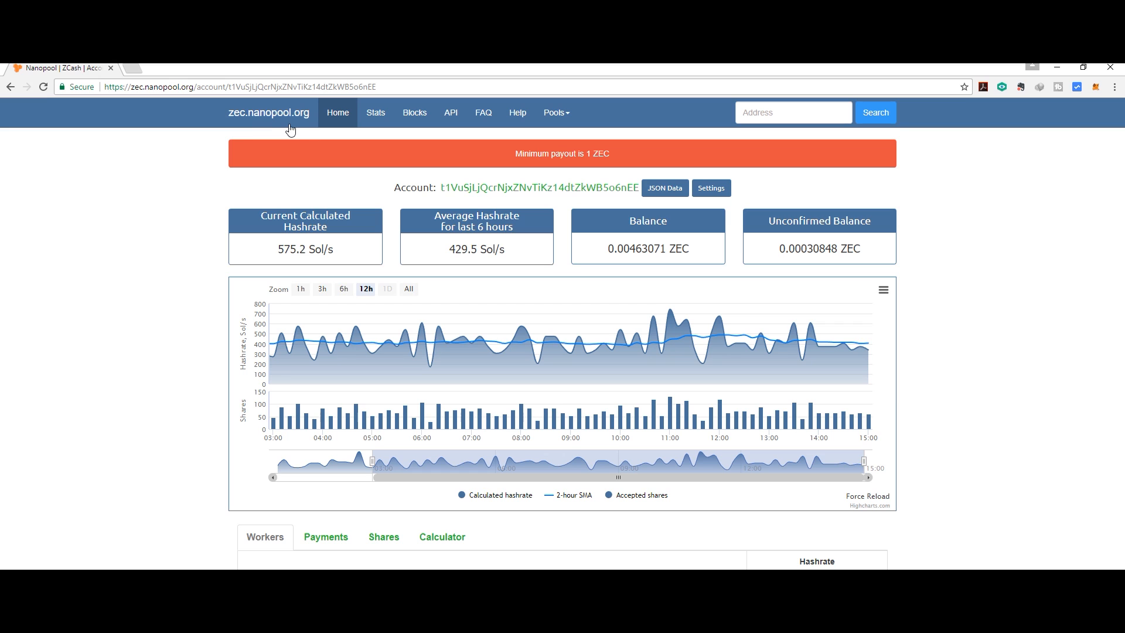
- Load zec.nanopool.org in a new tab and open the pool's Help guide
key(ctrl+t)
text(zec.)
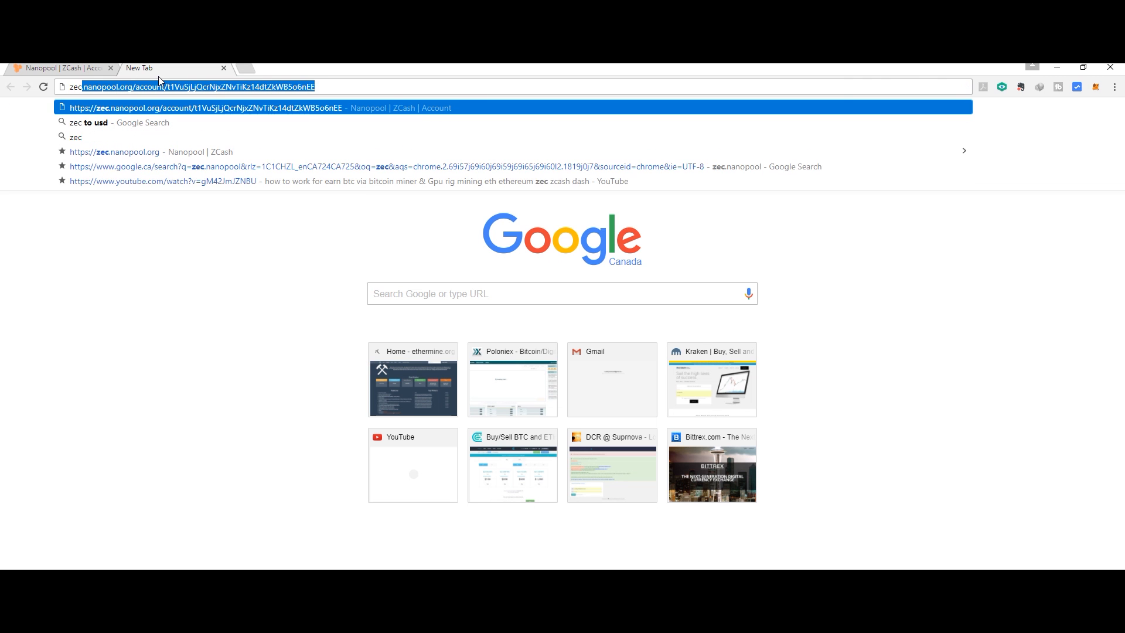
text(nan)
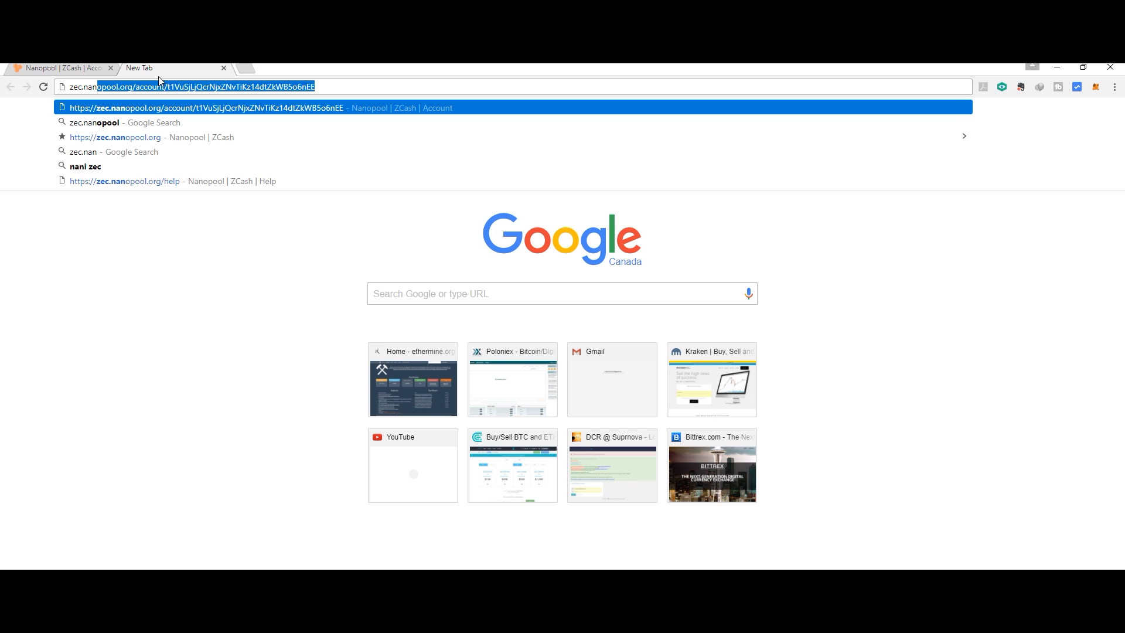
text(opool.org)
key(Delete)
key(Return)
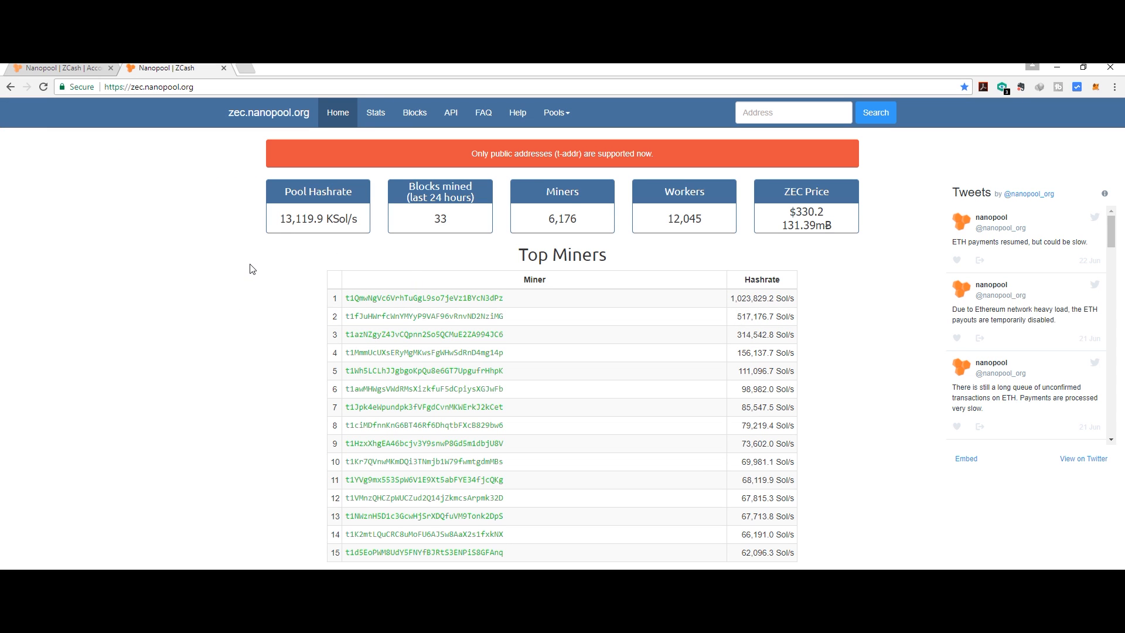
mouse_move(447, 218)
click(522, 116)
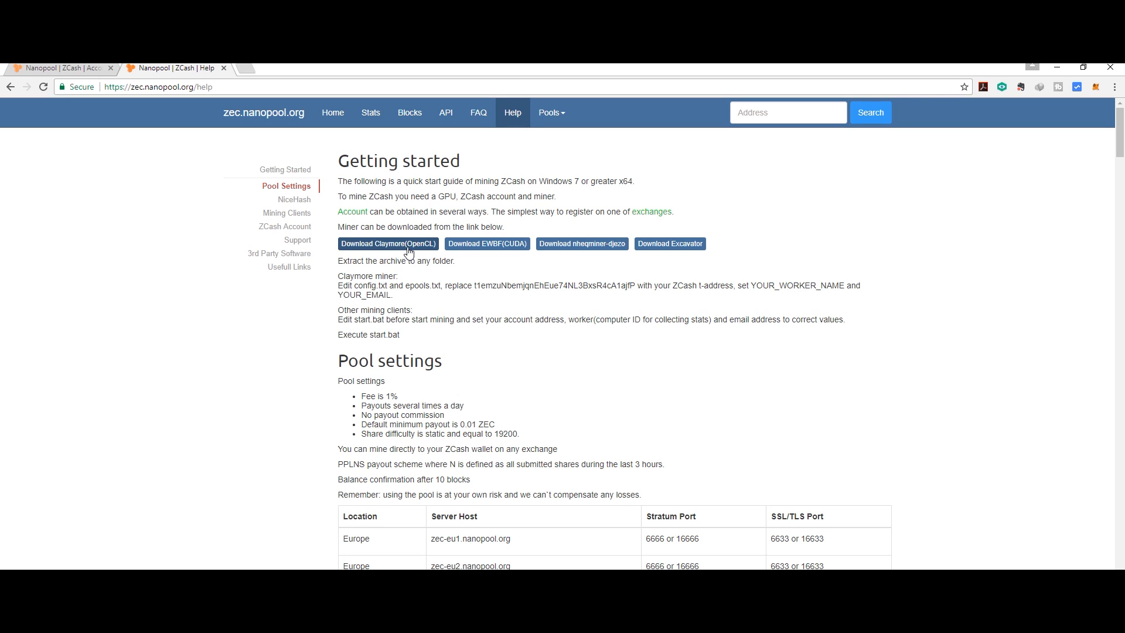
- Download the EWBF CUDA miner and extract its zip into Downloads
click(494, 246)
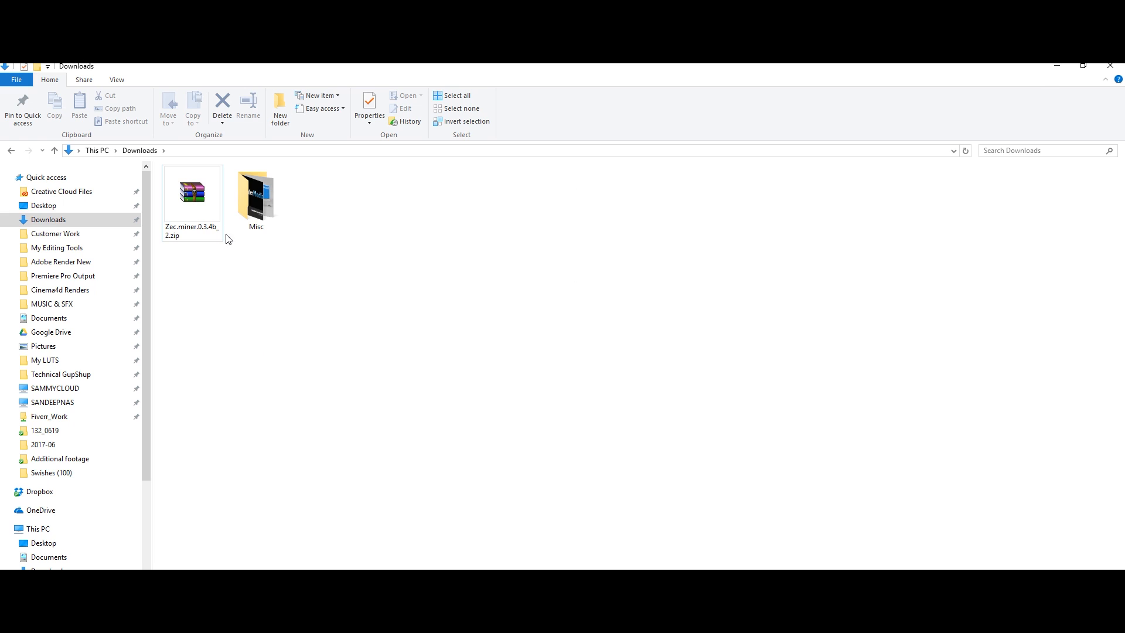
right_click(191, 199)
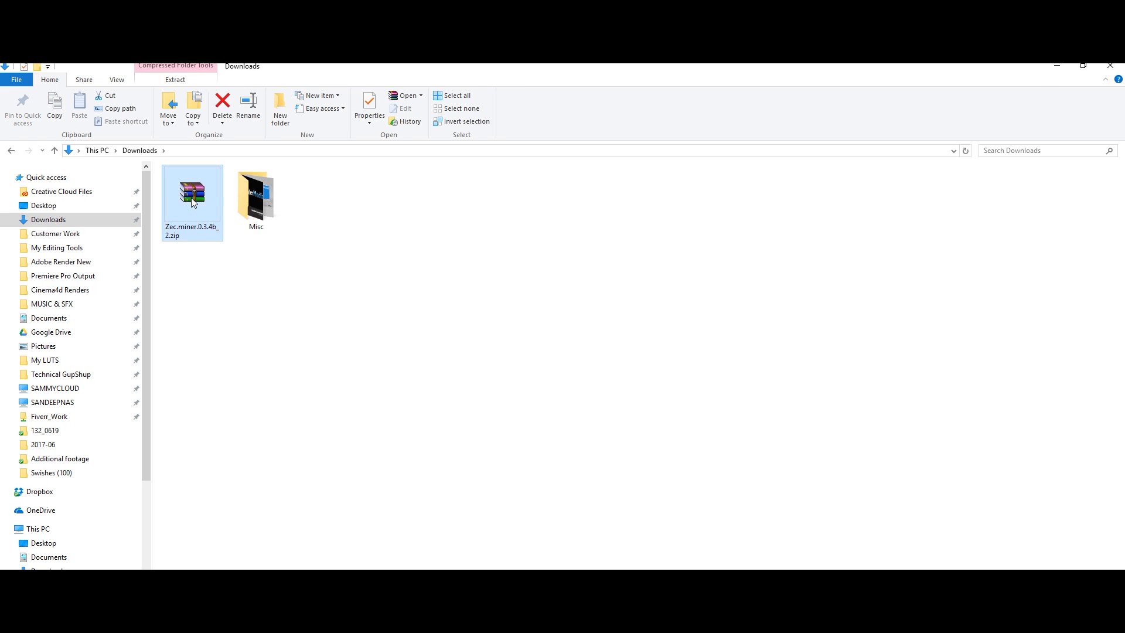
click(233, 233)
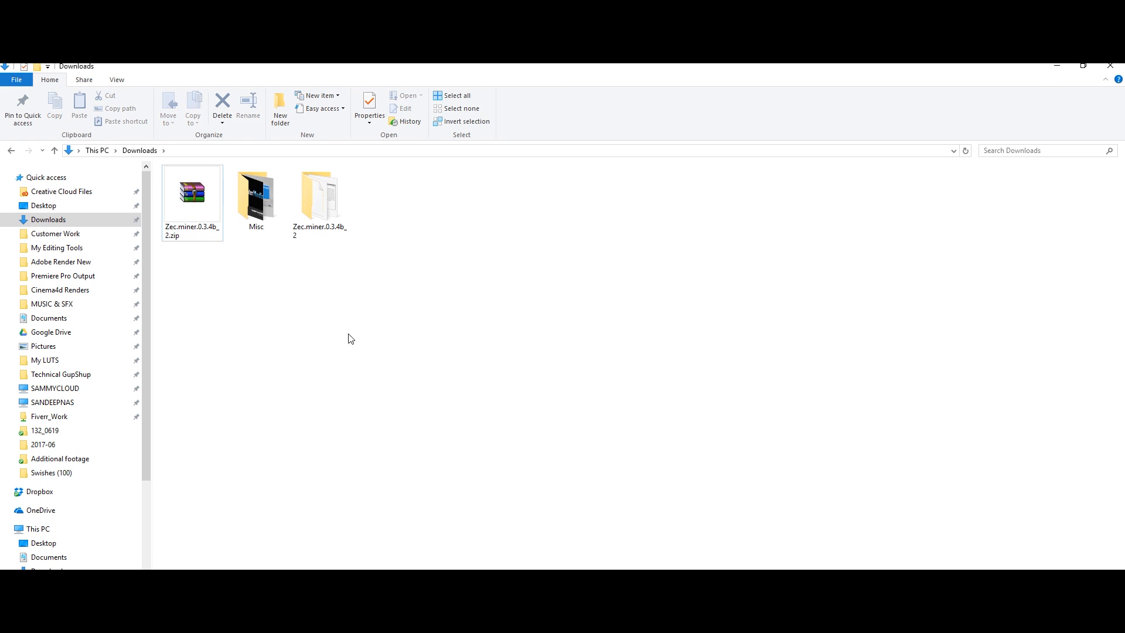
- Open start.bat from the Zec.miner.0.3.4b_2 folder for editing in Notepad
double_click(322, 198)
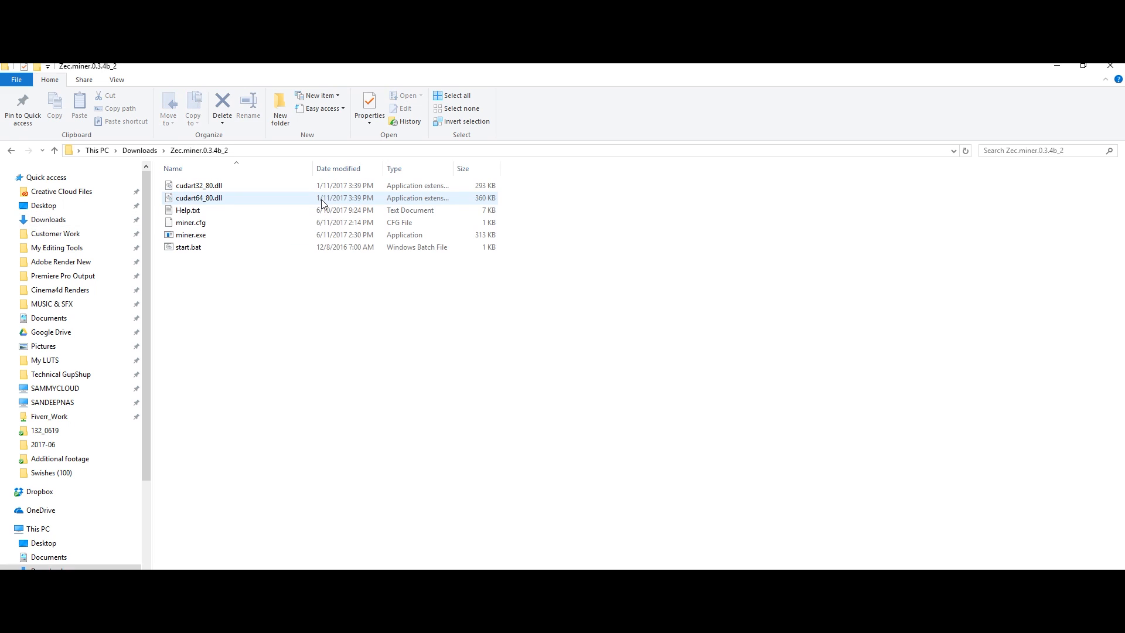
click(182, 249)
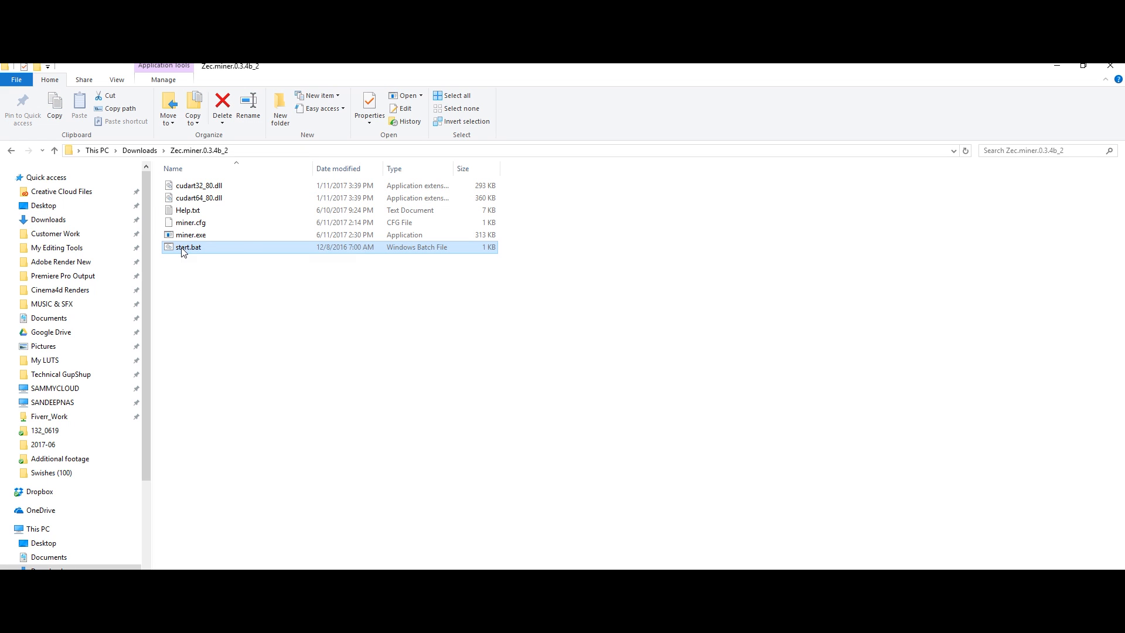
right_click(182, 250)
click(196, 269)
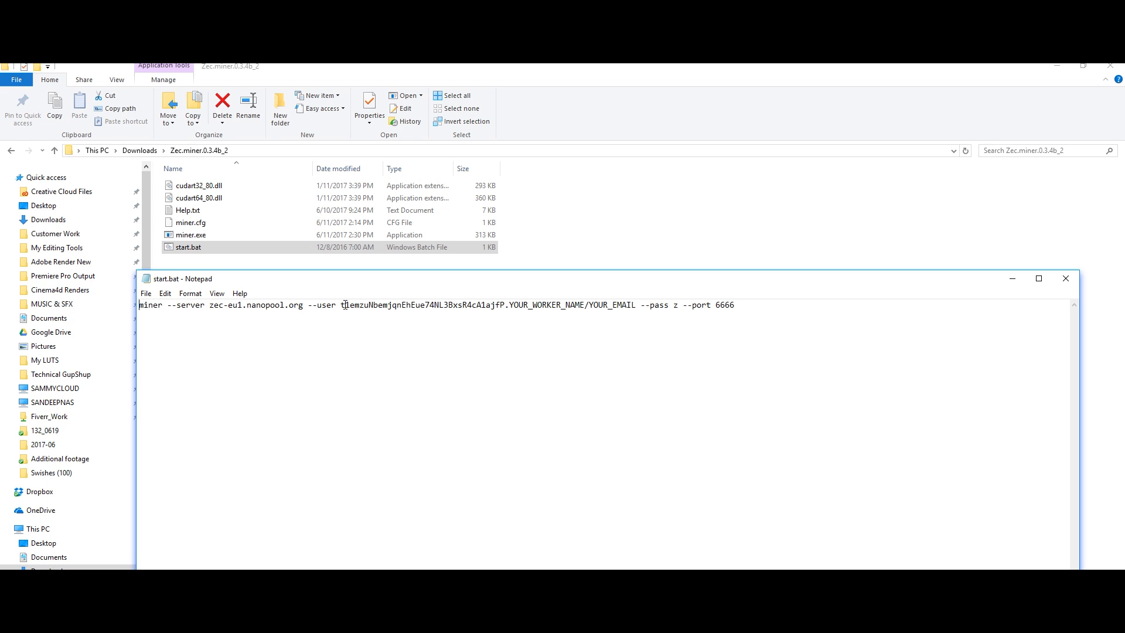
- Replace the --user placeholders with your ZEC wallet address, worker meanmaachineTitanX and your e-mail
drag(341, 305, 505, 303)
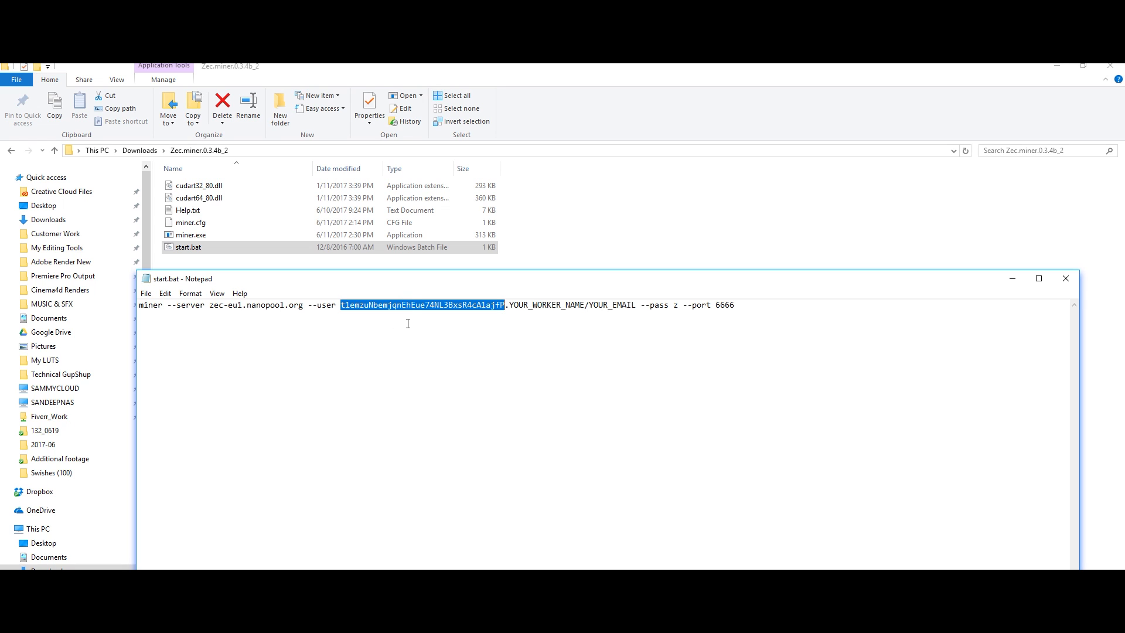
key(BackSpace)
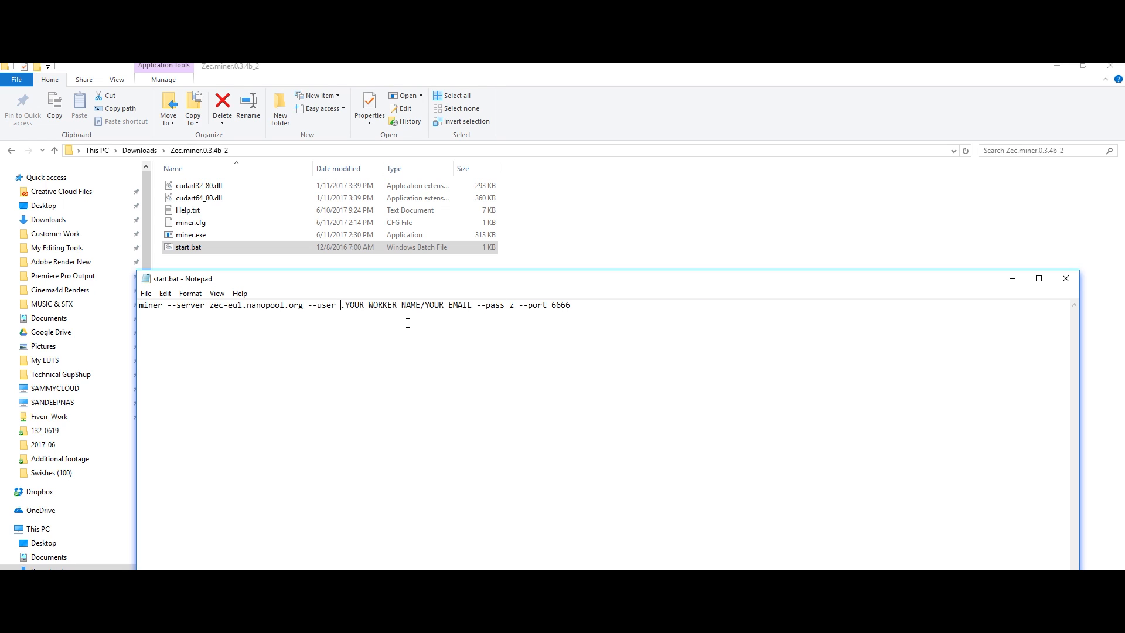
key(ctrl+v)
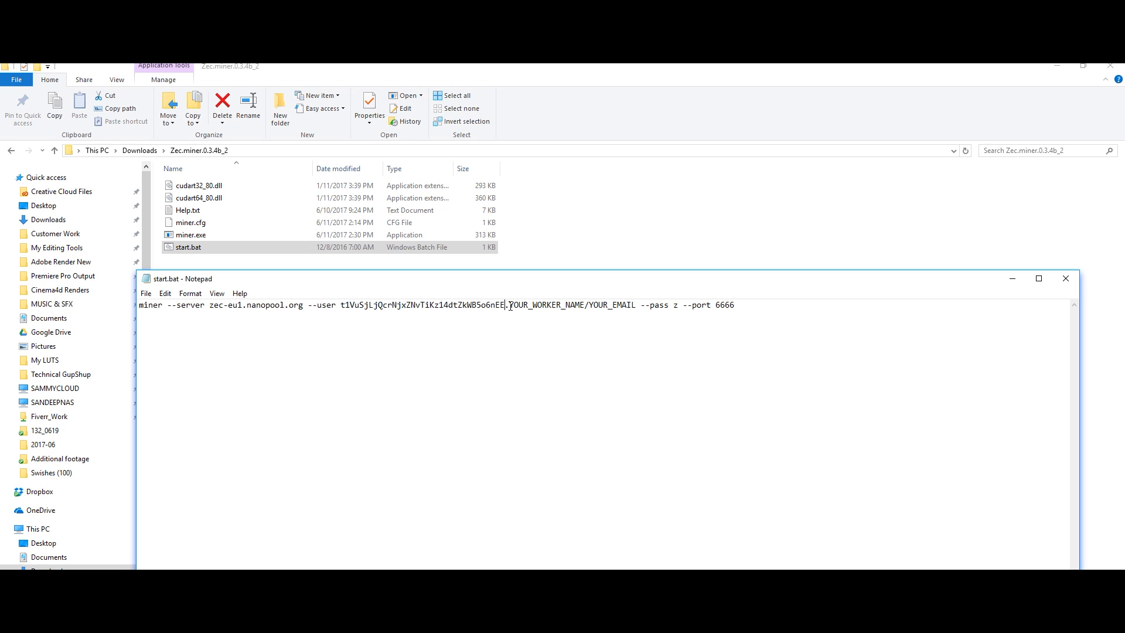
drag(511, 306, 632, 310)
drag(509, 305, 585, 306)
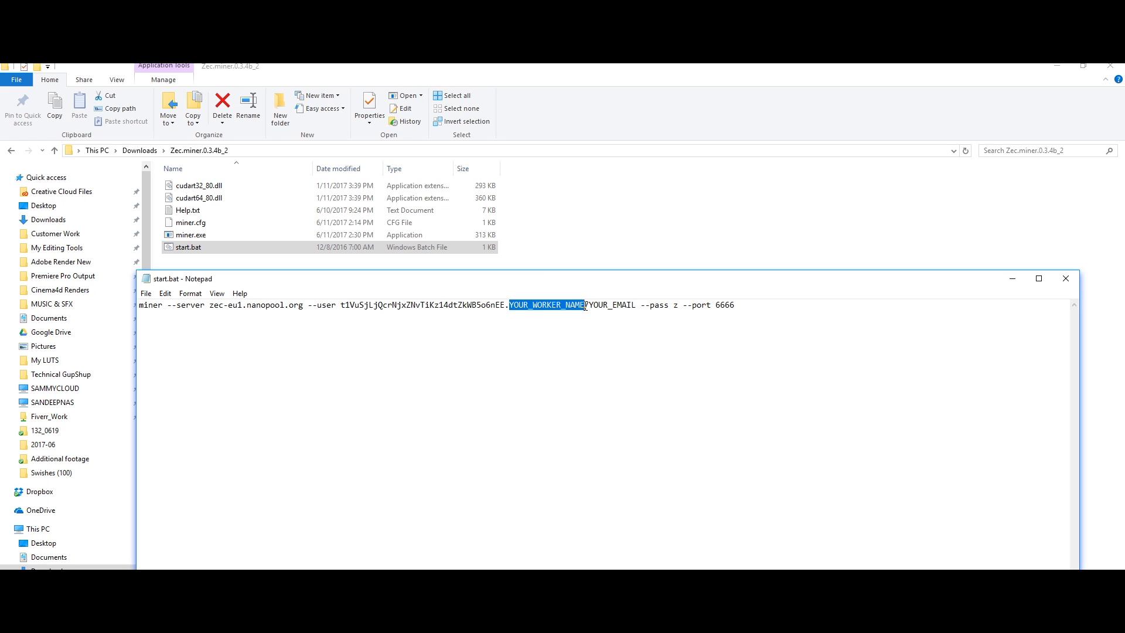
text(mean)
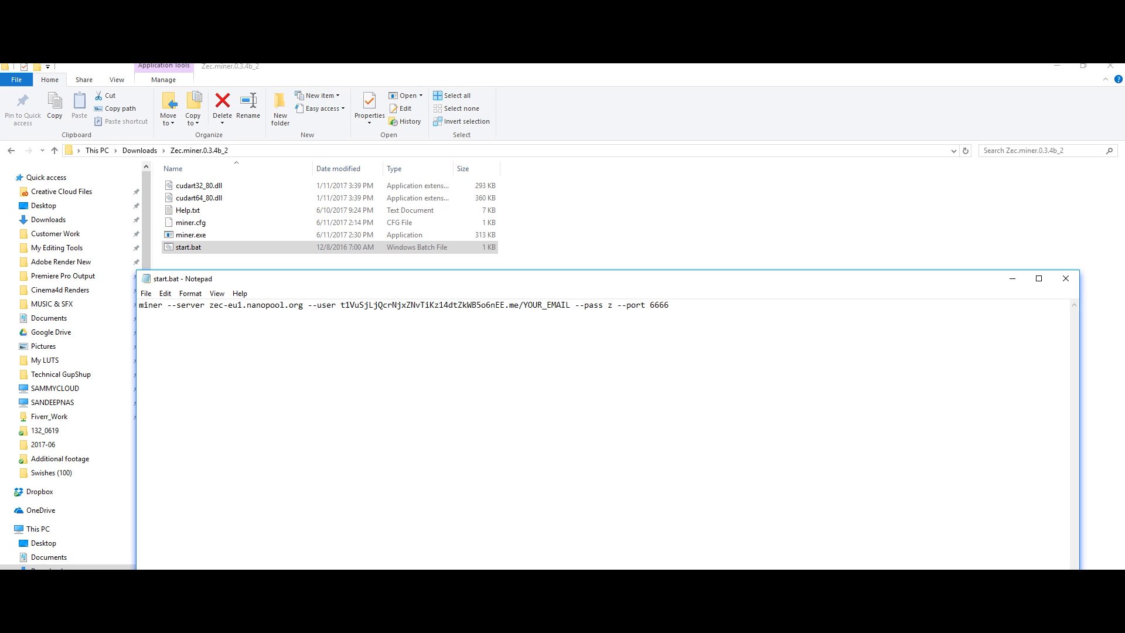
text(maachineTitanX)
drag(599, 308, 644, 306)
key(ctrl+v)
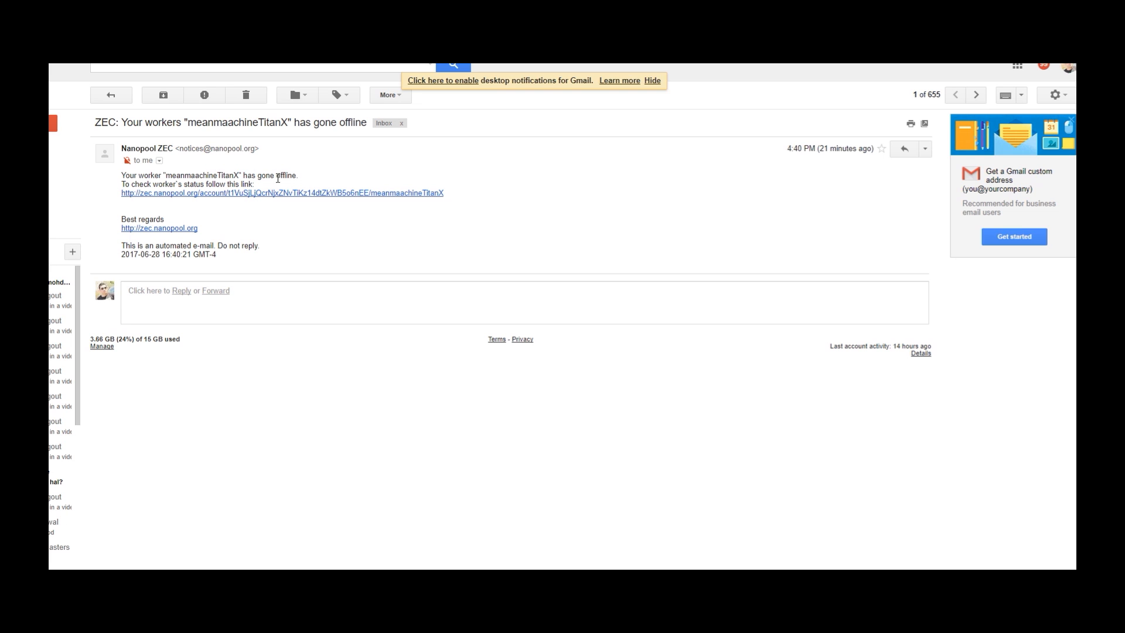
- Highlight the worker-offline alert and the eu1 region in the server address
drag(249, 176, 326, 178)
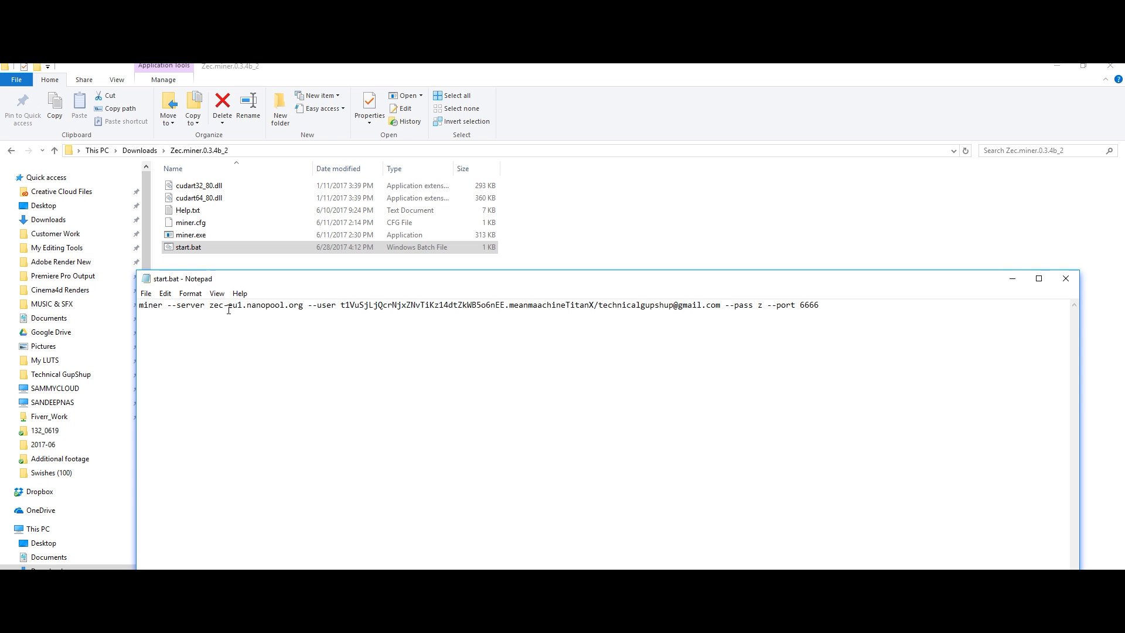
double_click(235, 305)
click(262, 318)
drag(243, 306, 229, 309)
- On the Nanopool Help page, review the pool fee details and the Asia server host
click(242, 328)
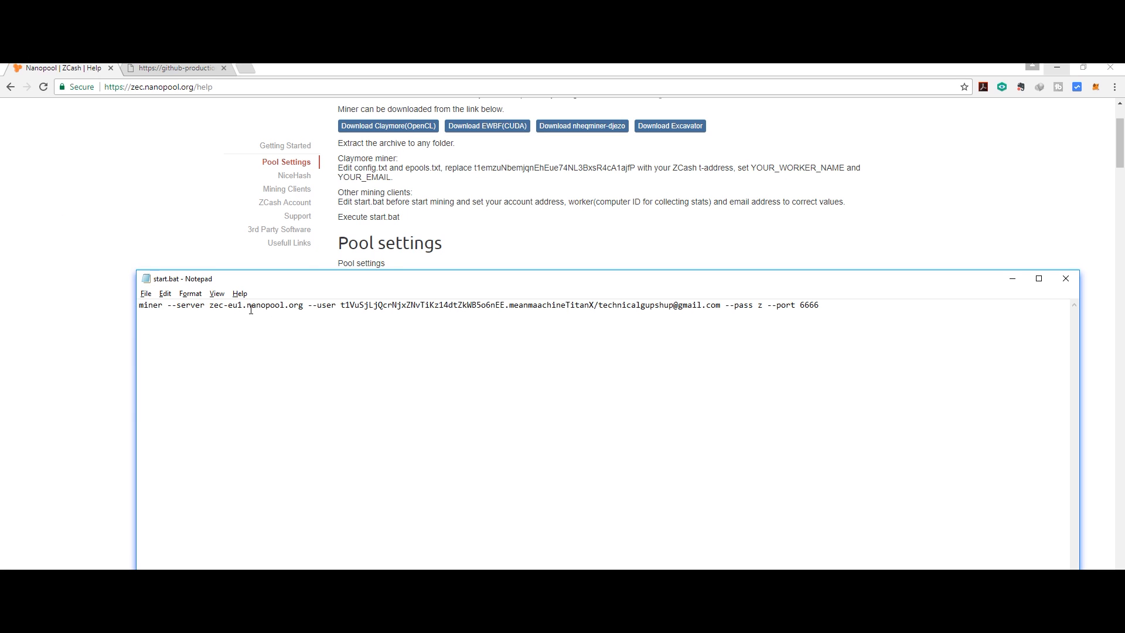
key(alt+Tab)
scroll(251, 314, up, 2)
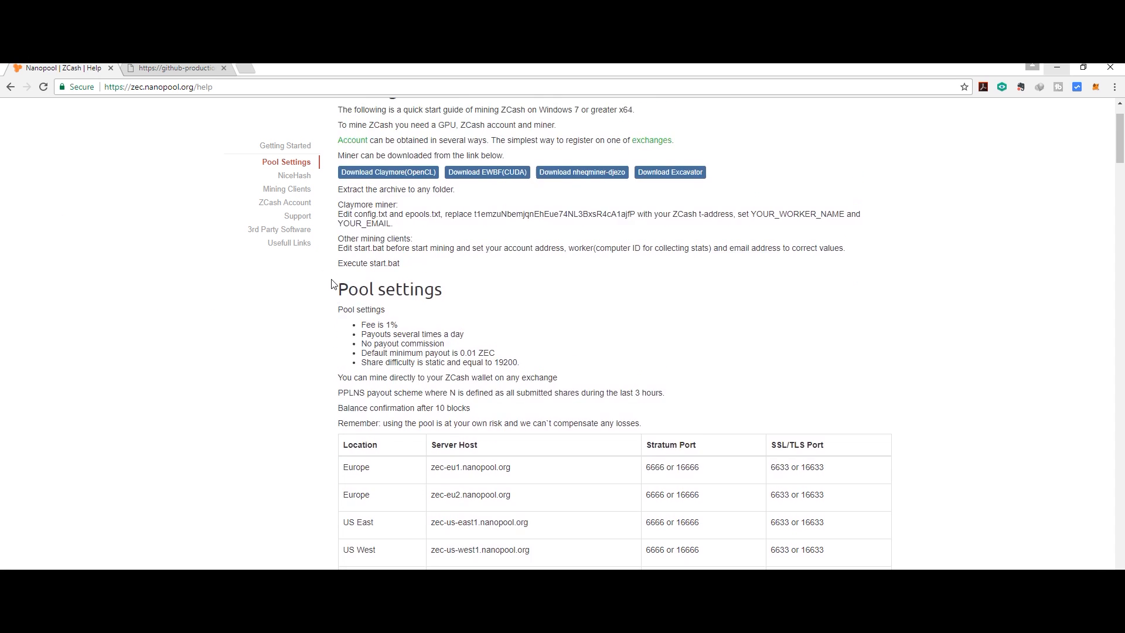
click(517, 111)
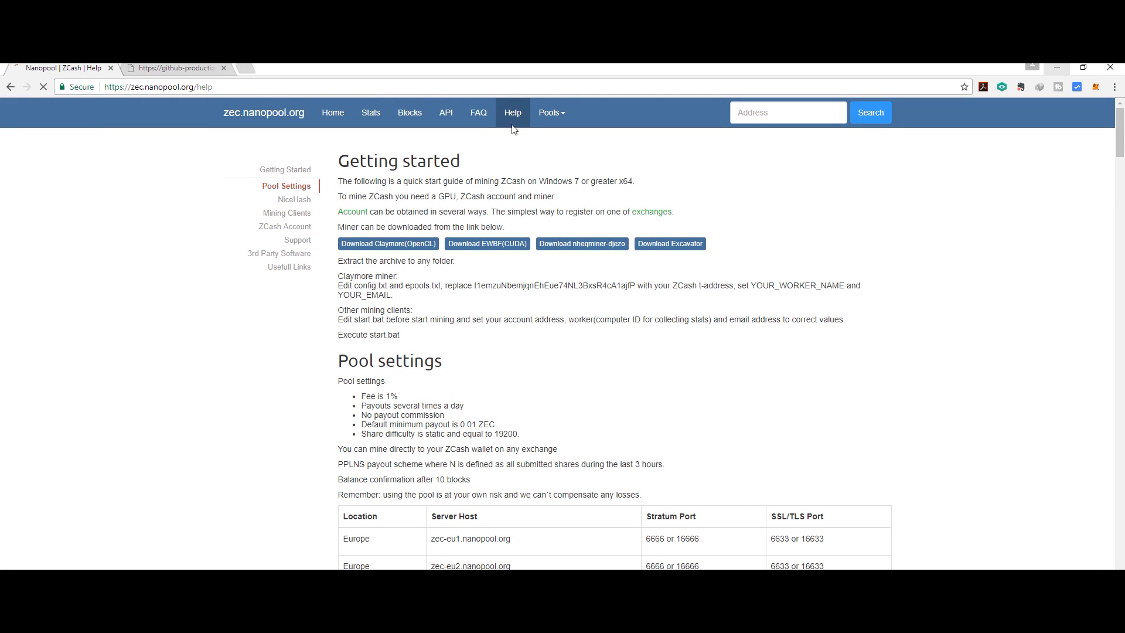
scroll(453, 246, down, 3)
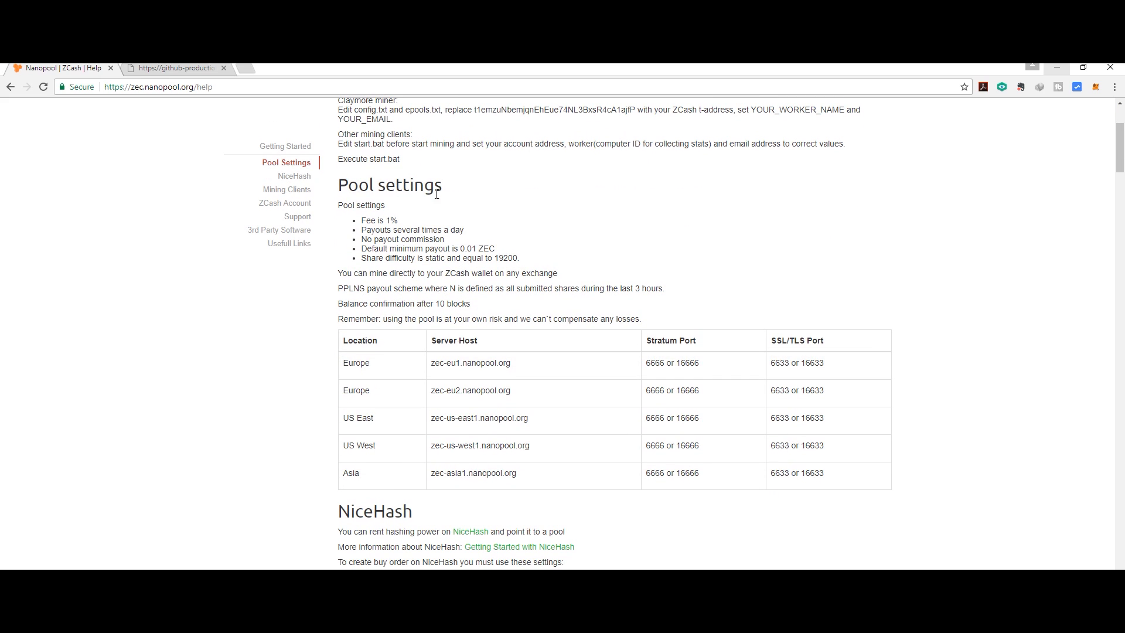
drag(355, 188, 445, 241)
click(433, 363)
drag(431, 473, 561, 476)
click(532, 488)
- Return to the edited start.bat and close Notepad
scroll(532, 488, down, 3)
key(alt+Tab)
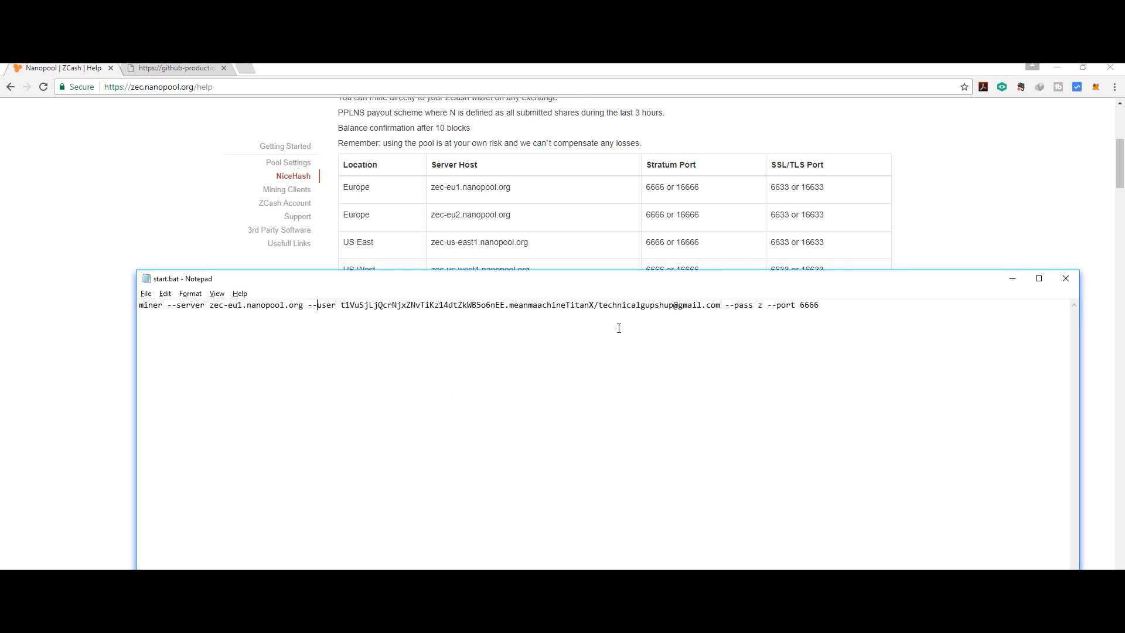
click(1076, 278)
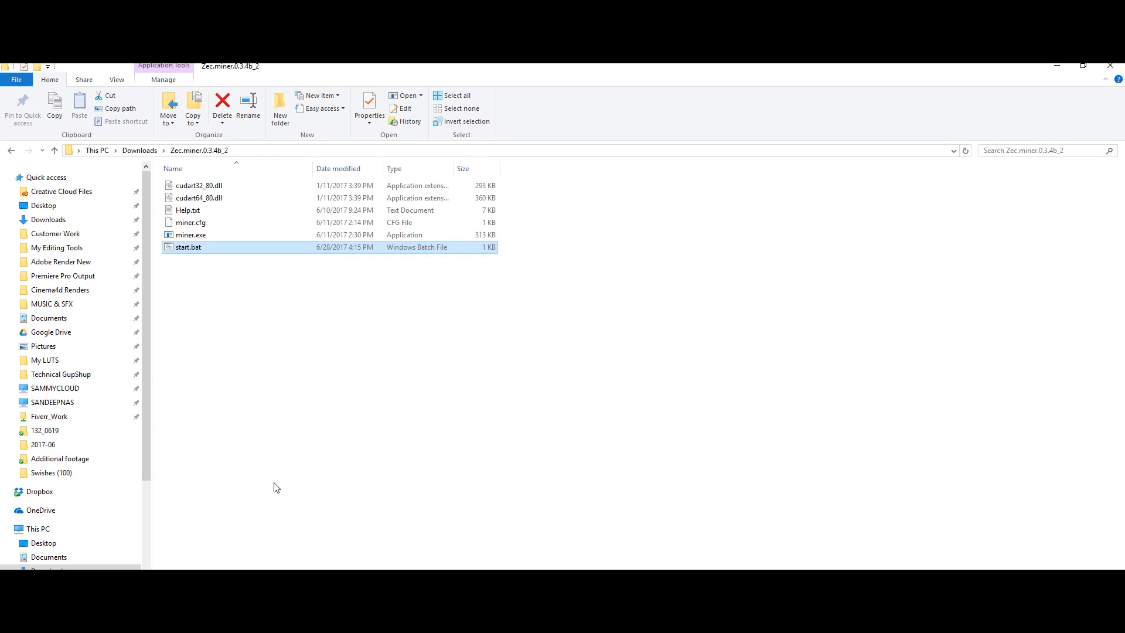
- Run start.bat in the Zec.miner.0.3.4b_2 folder to launch the EWBF miner
click(184, 249)
double_click(183, 249)
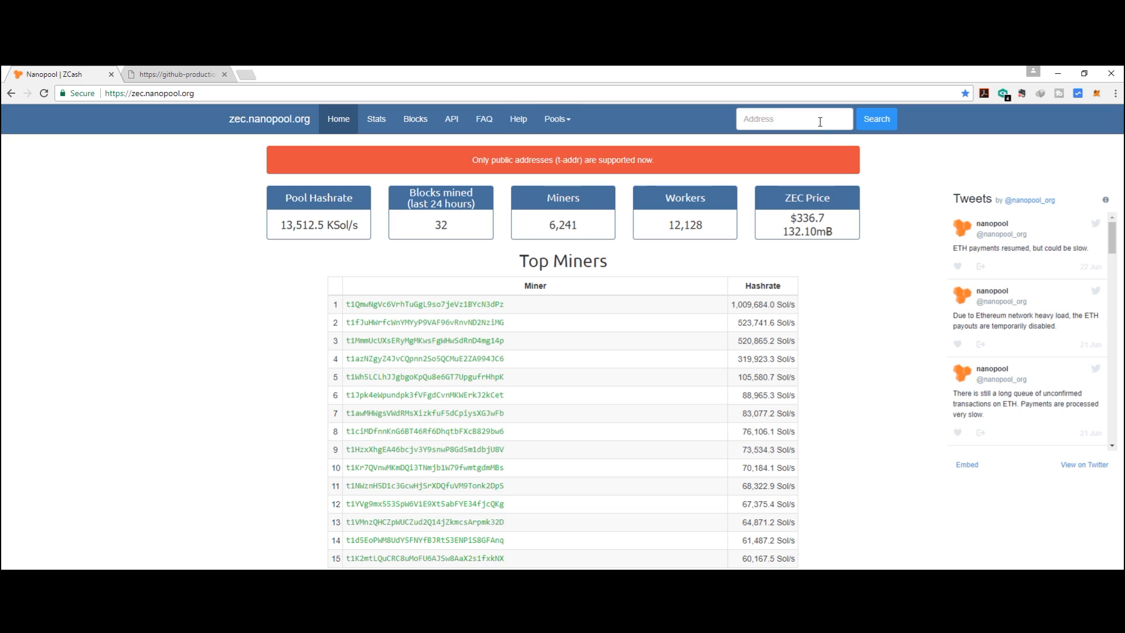
- Search Nanopool for the pasted ZEC wallet address and view its hashrate and balances
click(767, 118)
text(t1VuSjLjQcrNjxZNvTiKz14dtZkWB5o6nEE)
click(888, 120)
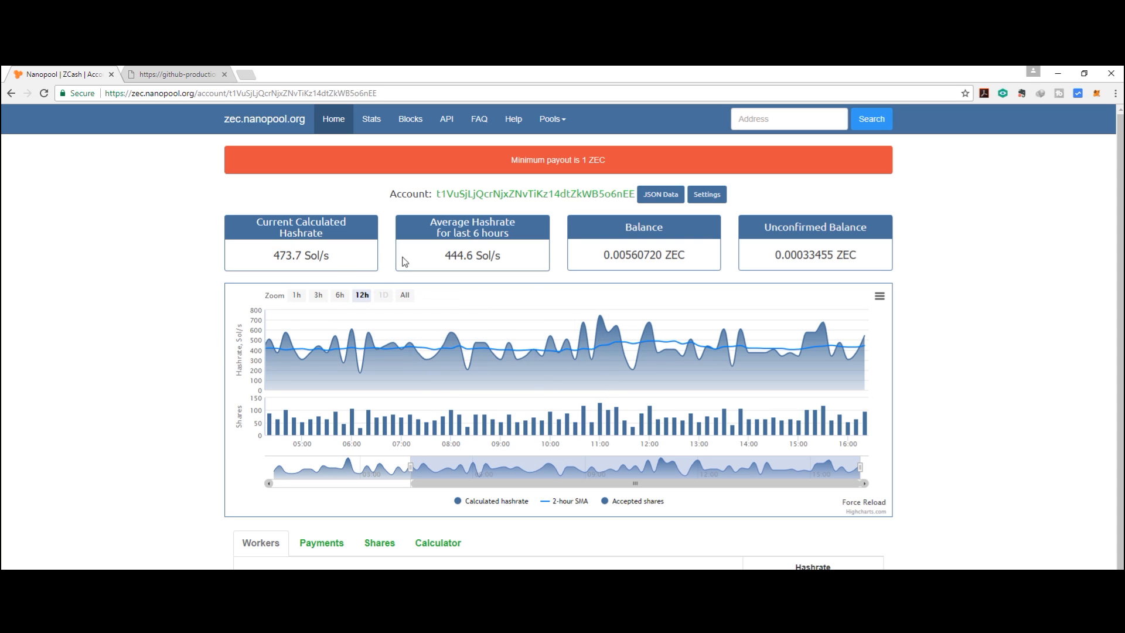
scroll(654, 277, down, 1)
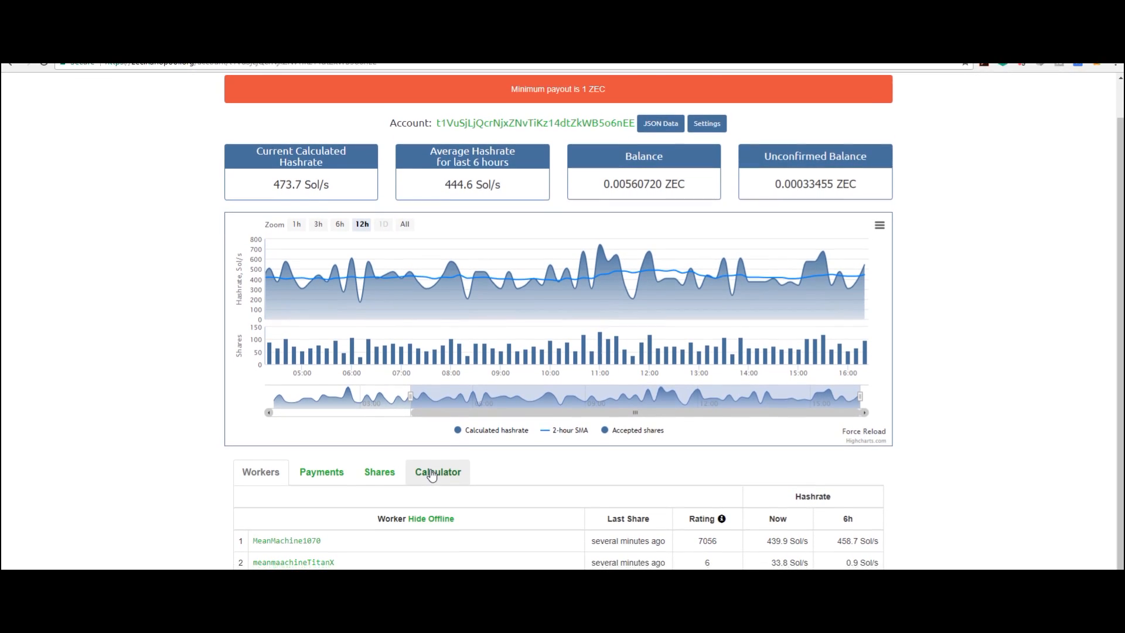
- Open the Calculator tab and read the monthly estimate: 0.28883 ZEC and 97.098 USD
click(432, 467)
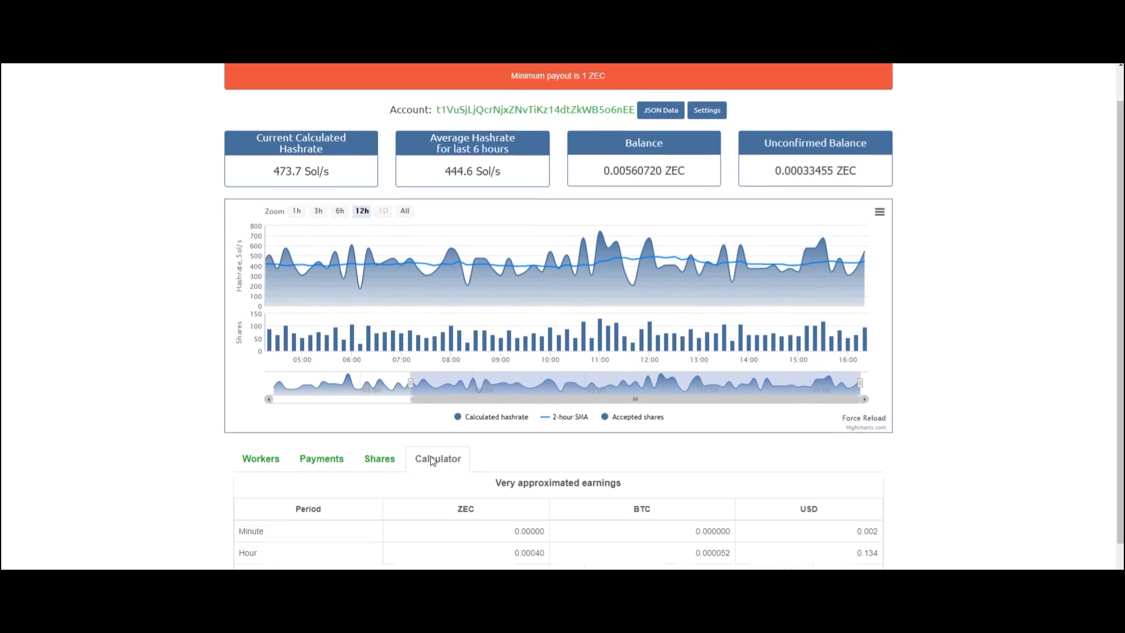
scroll(551, 463, down, 1)
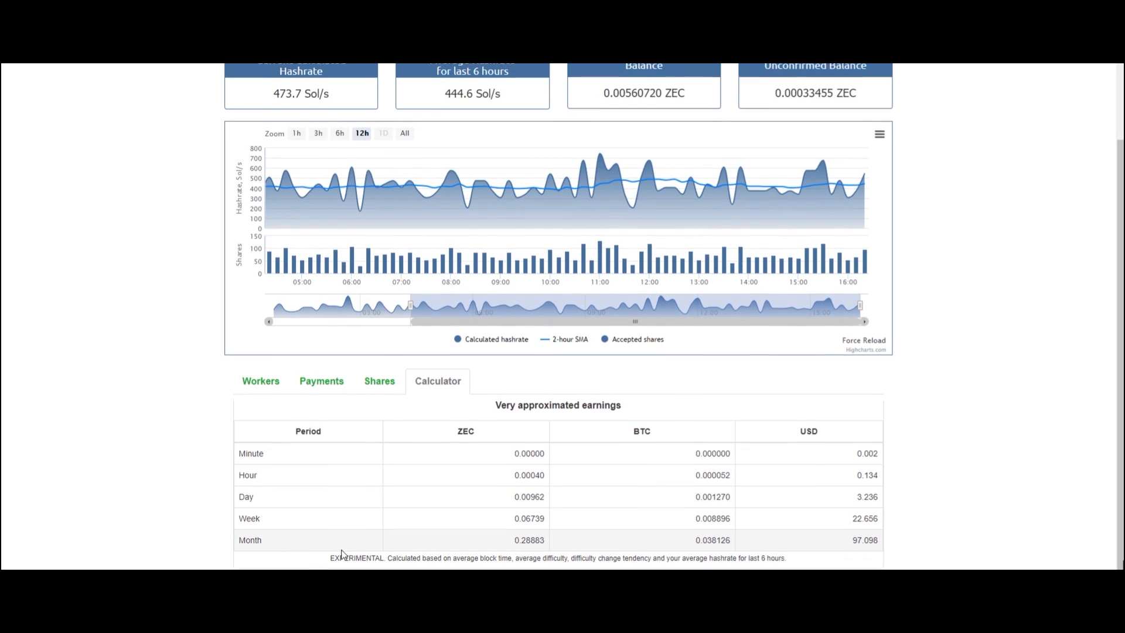
drag(508, 537, 566, 537)
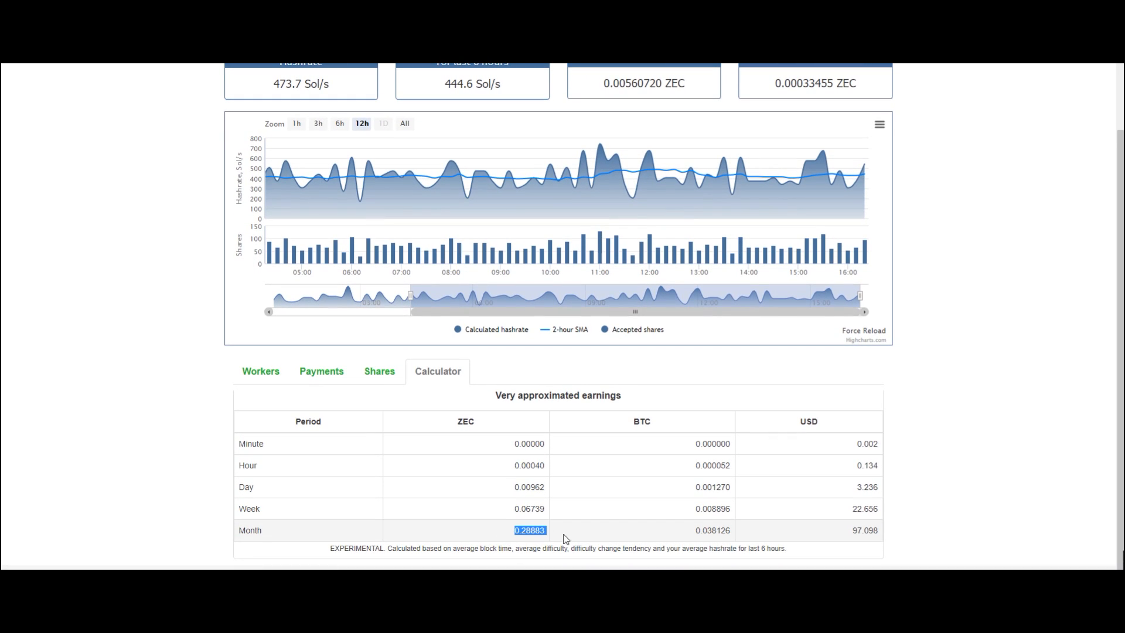
click(848, 513)
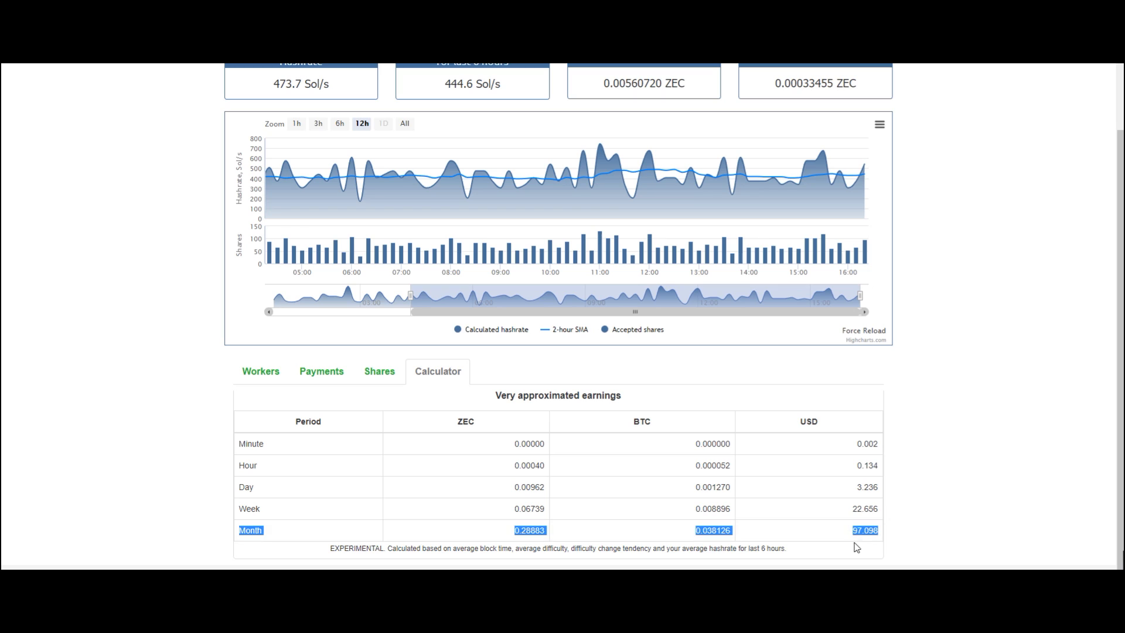
click(808, 539)
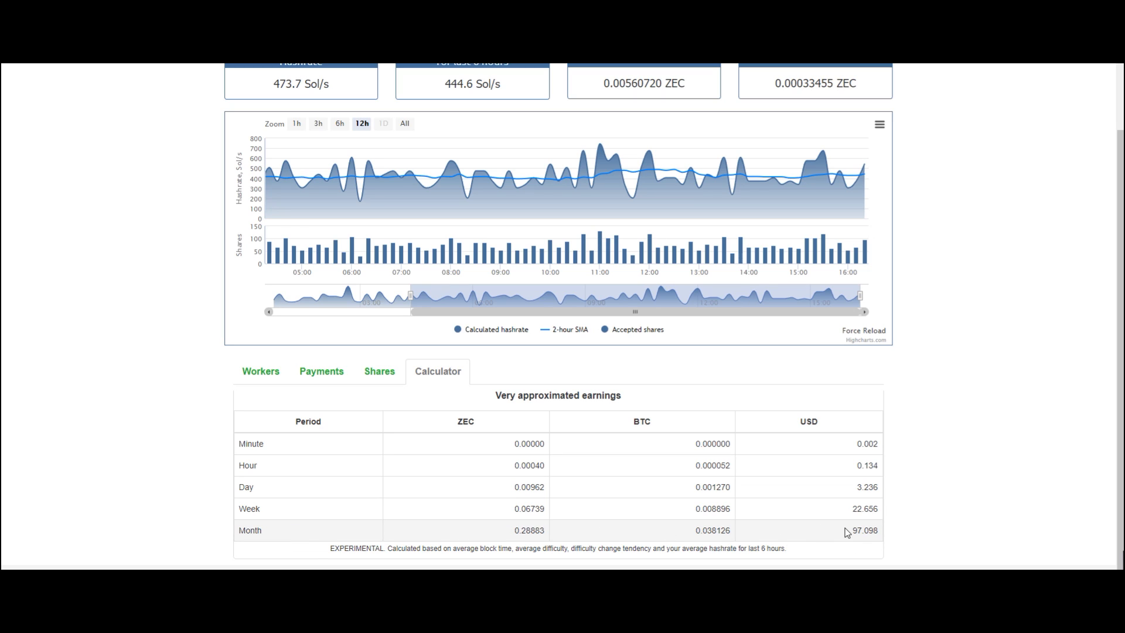
drag(849, 530, 882, 537)
scroll(414, 446, up, 2)
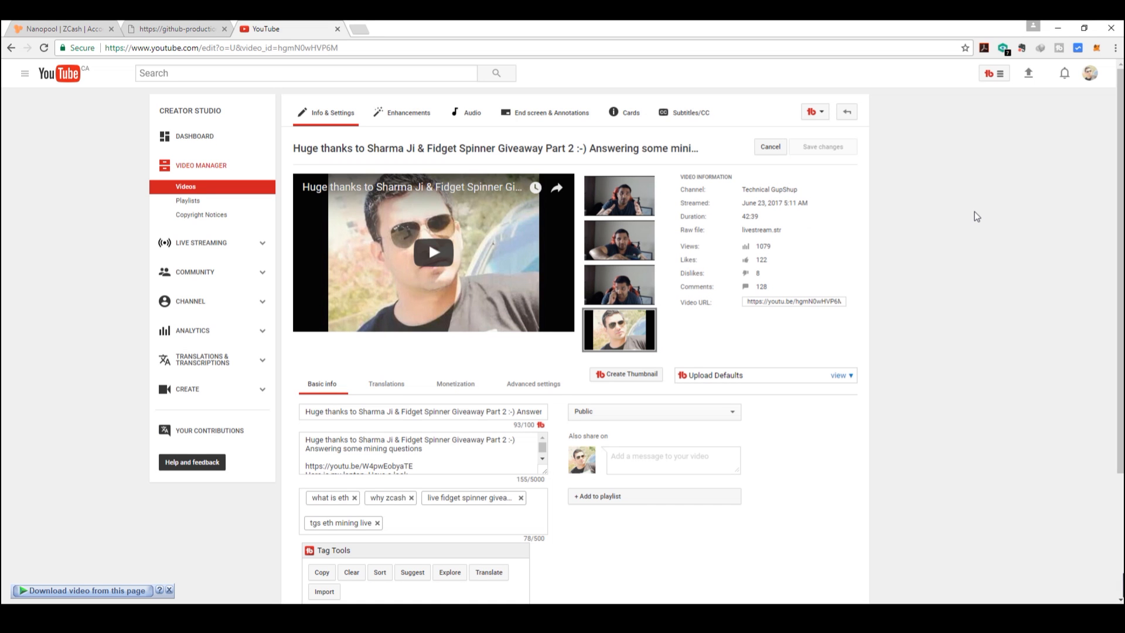
- Draw a random commenter winner three times with Pick a Winner, then open Amazon Add format.png
click(822, 114)
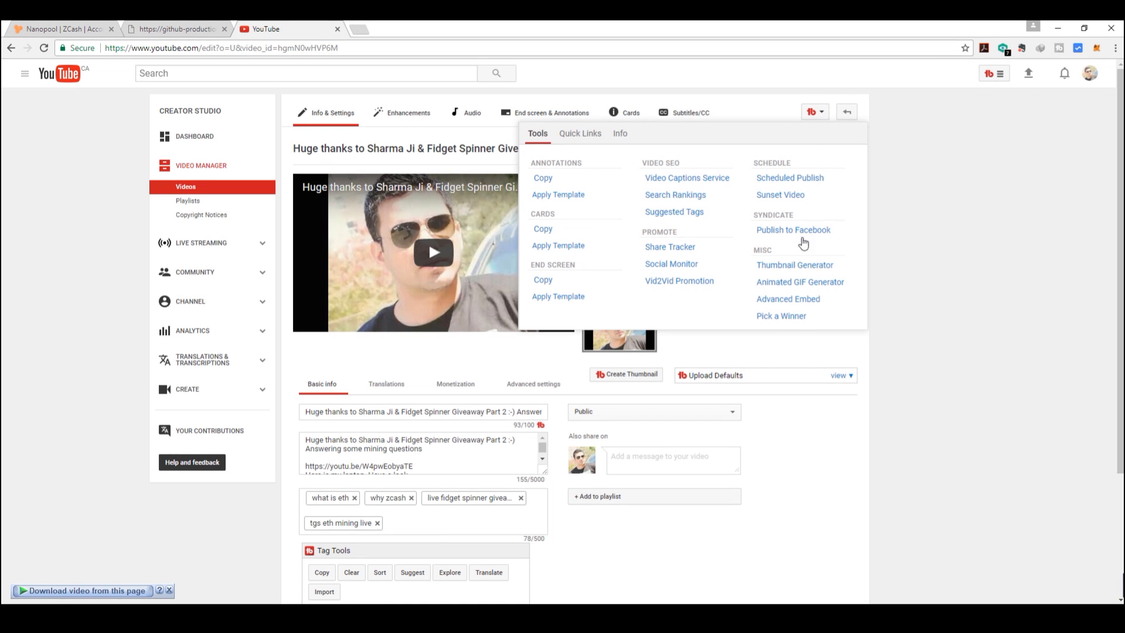
click(796, 317)
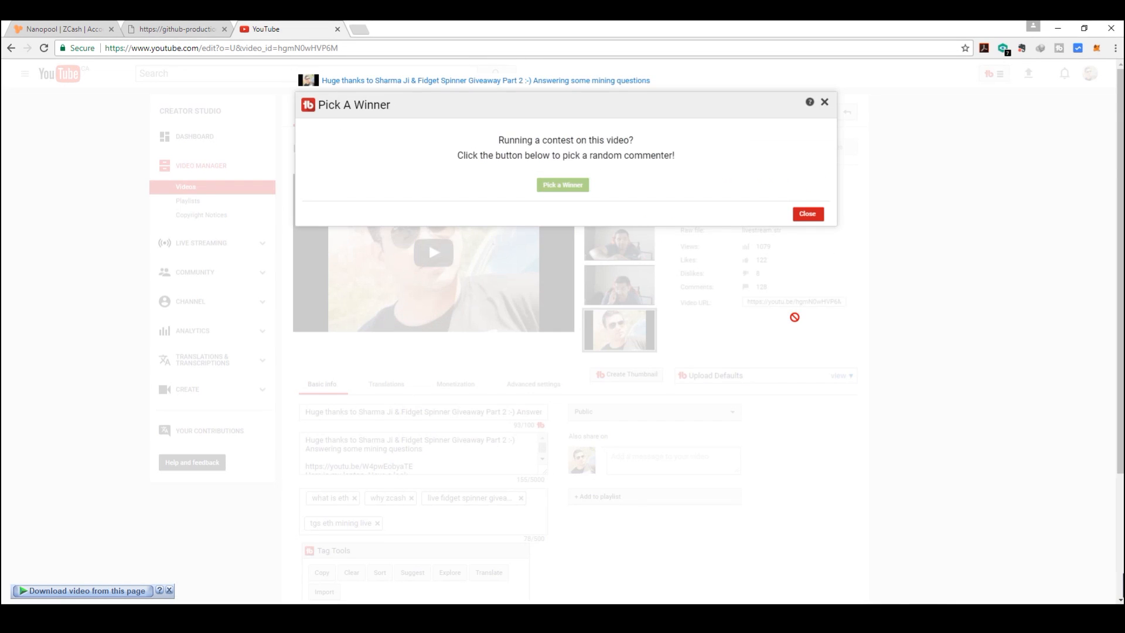
click(556, 186)
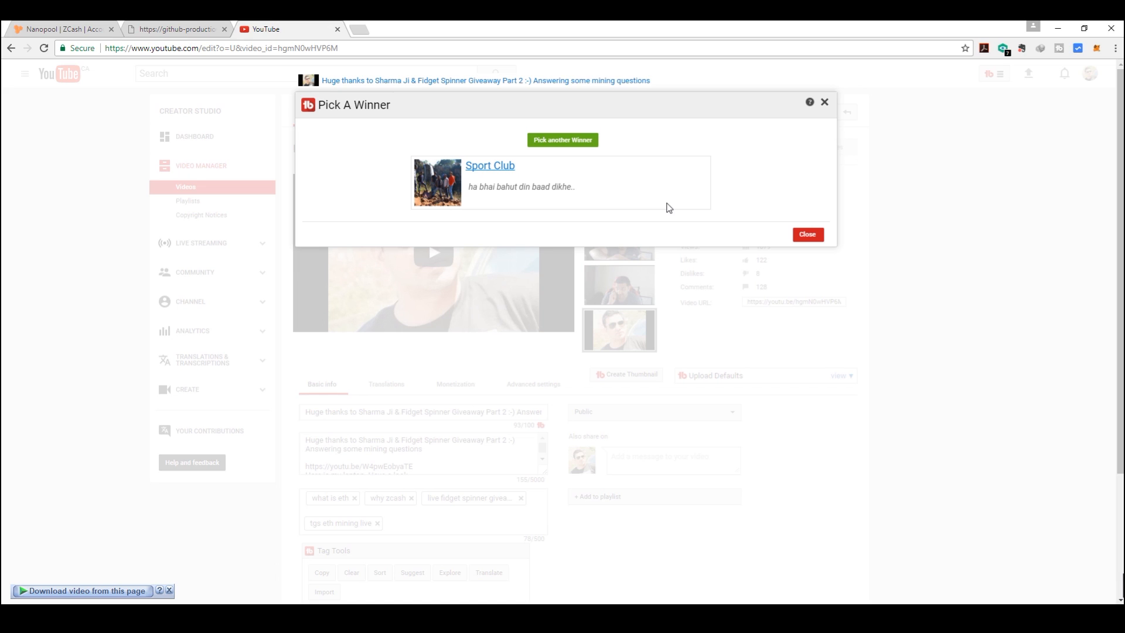
click(566, 145)
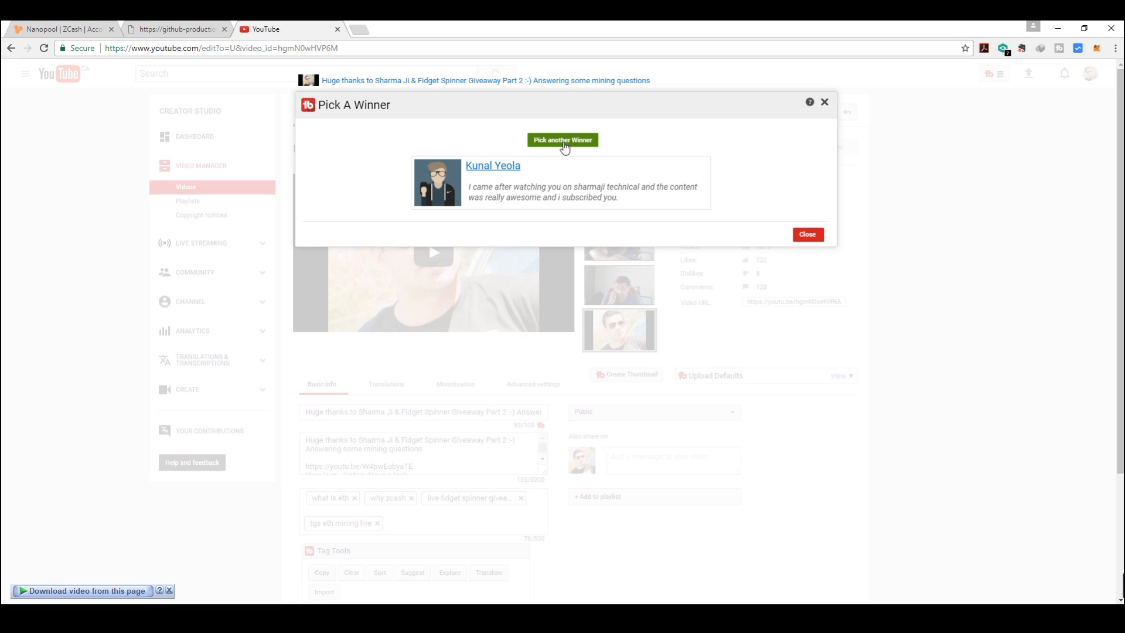
click(566, 146)
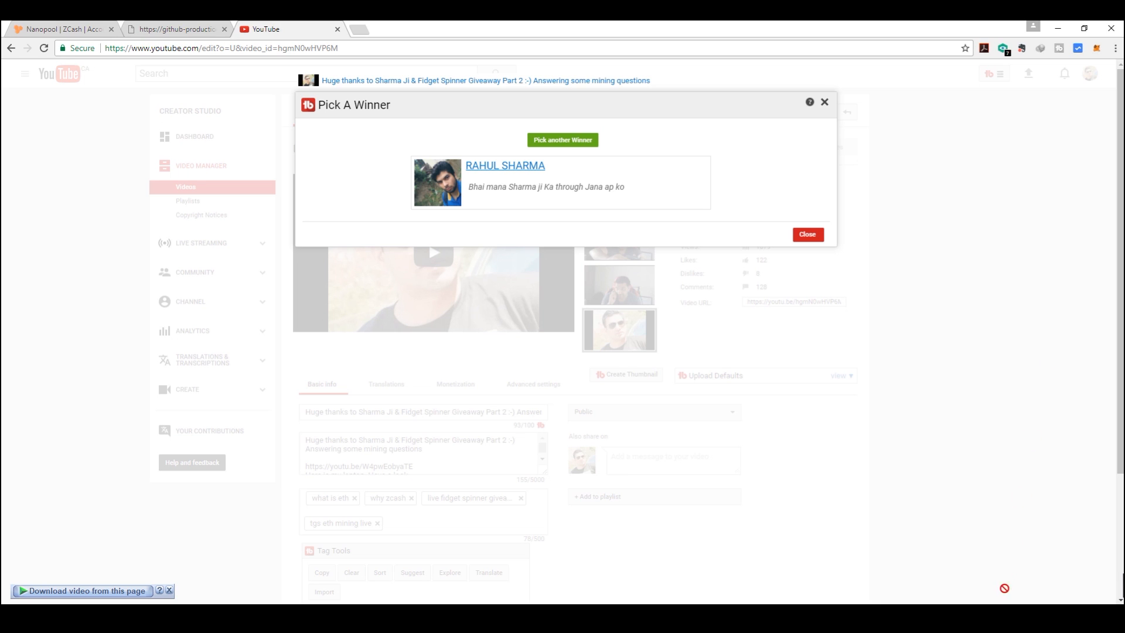
click(999, 618)
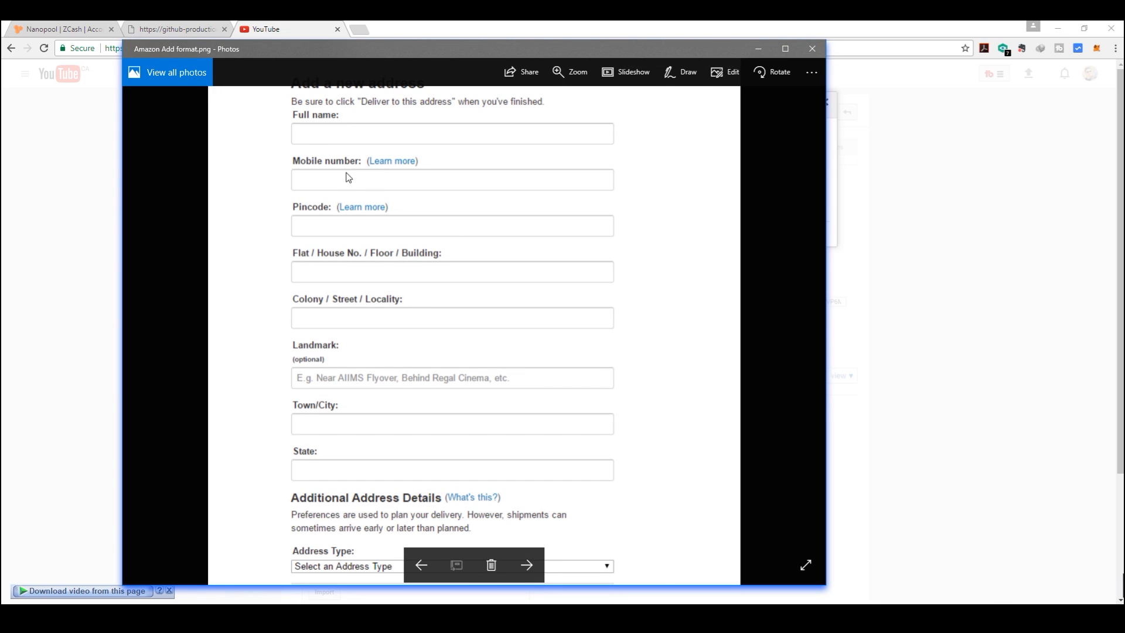